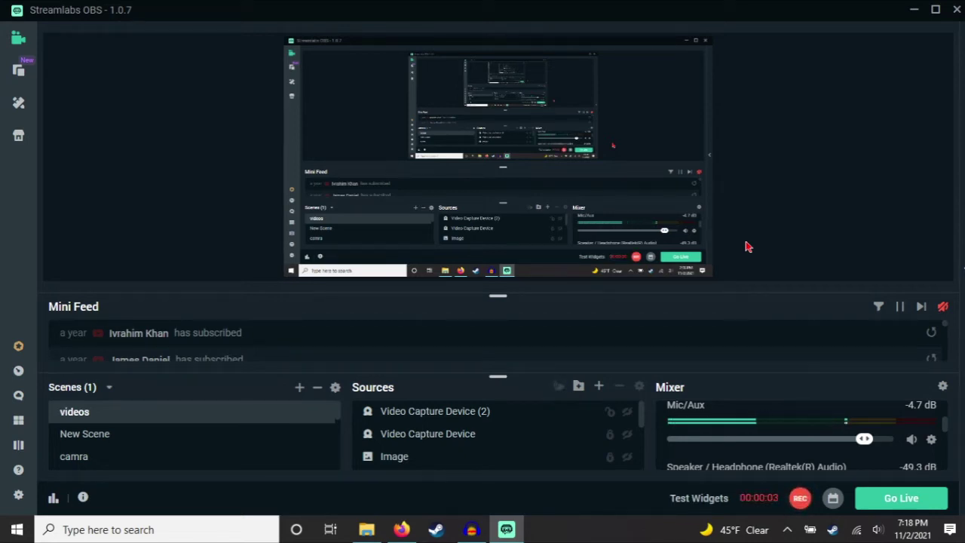
Bring File Explorer with the game's t07files folder to the front.
left_click(366, 530)
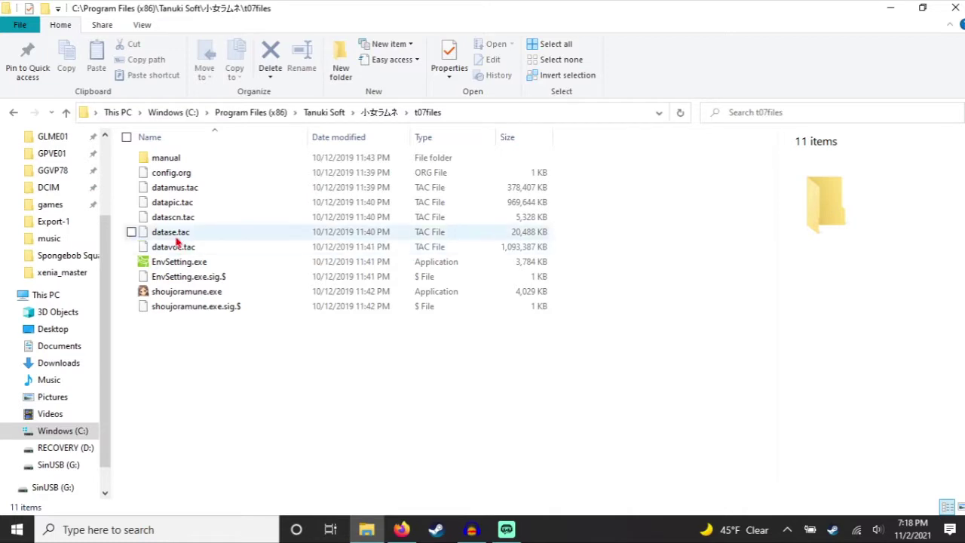
Check datapic.tac's size, then go back to the 'arc unpacker' search results in Firefox.
left_click(173, 204)
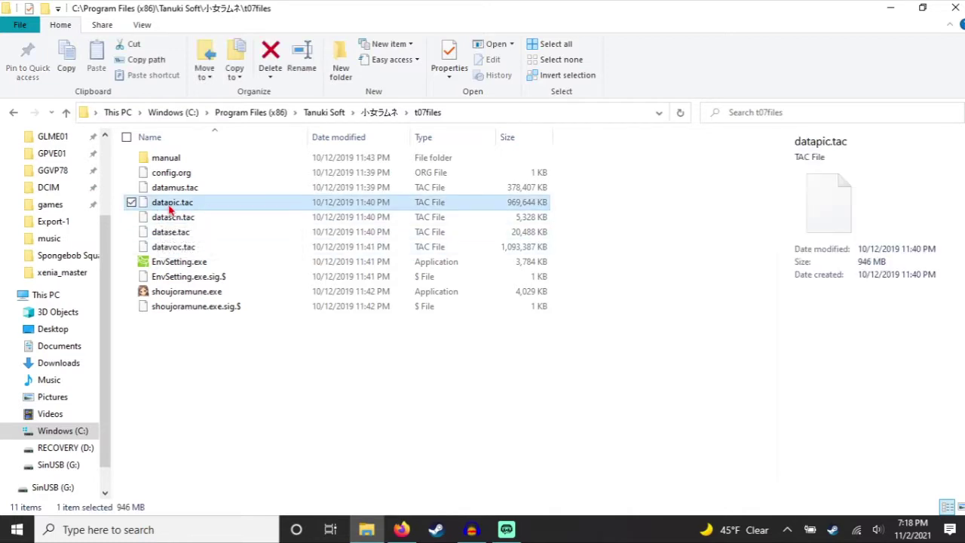
left_click(221, 362)
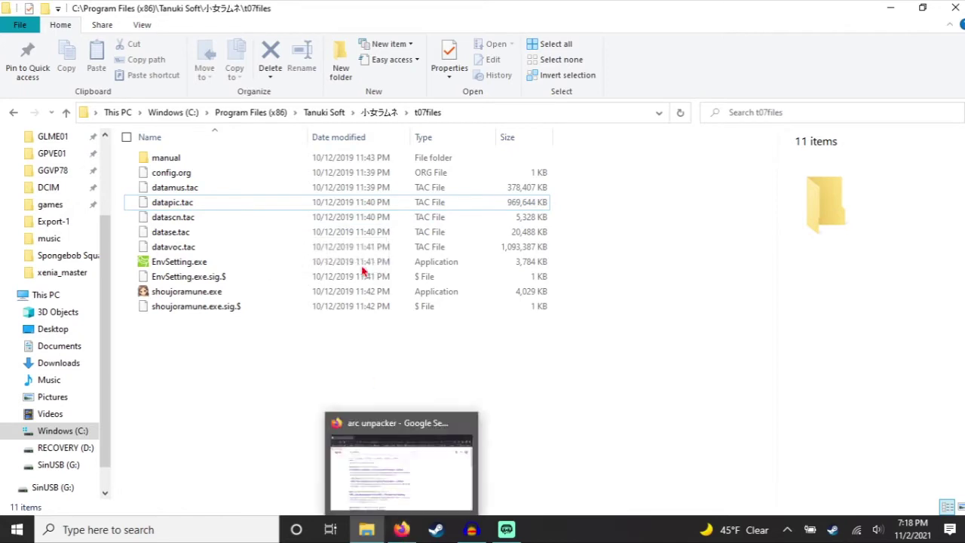
left_click(378, 454)
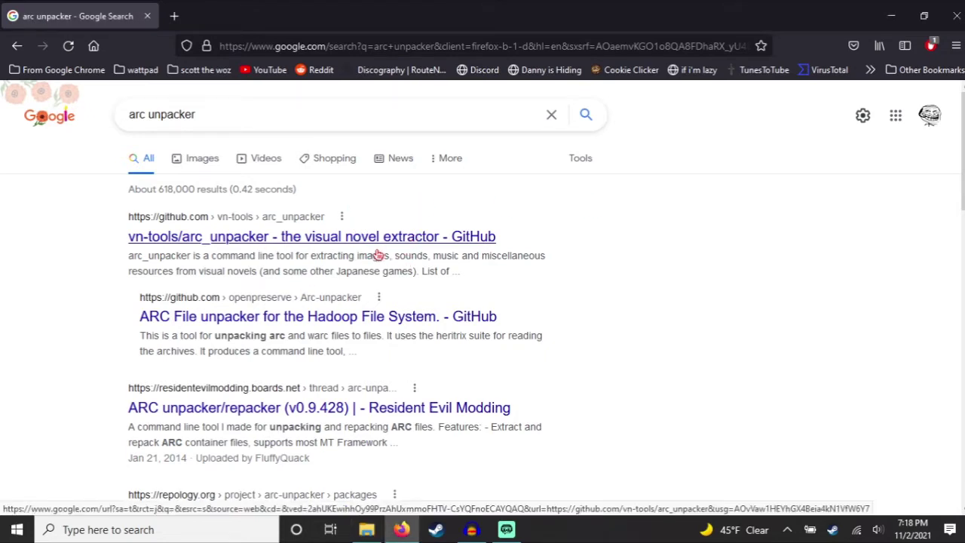
Open the vn-tools/arc_unpacker GitHub repository and follow its 0.11 release link.
left_click(325, 239)
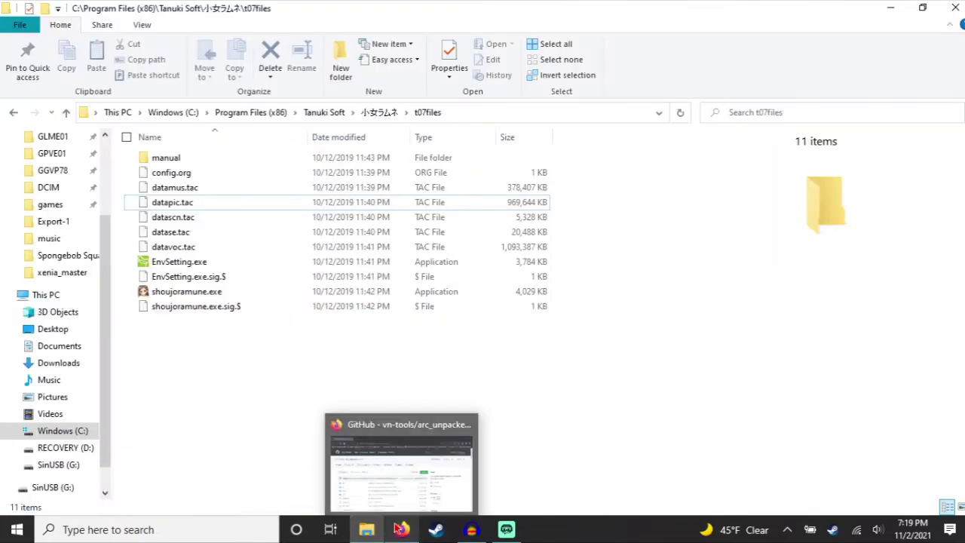
left_click(404, 400)
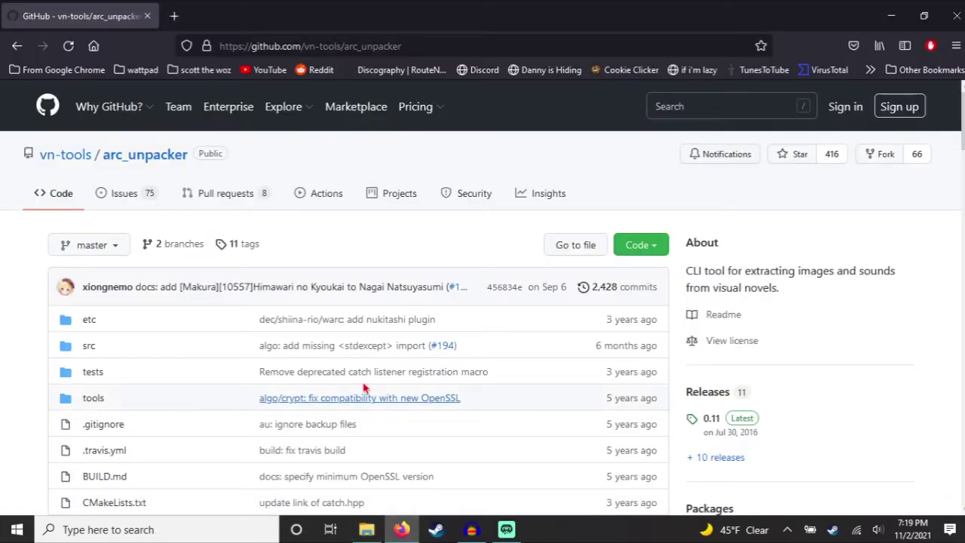
scroll(681, 345, "down", 3)
Open the arc_unpacker 0.11 release page and read through its release notes.
left_click(711, 274)
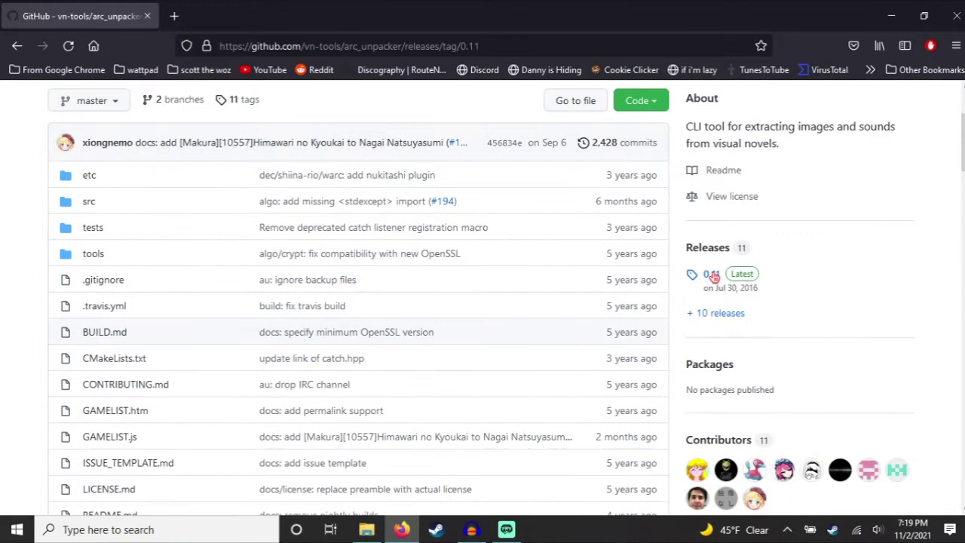
scroll(517, 366, "down", 3)
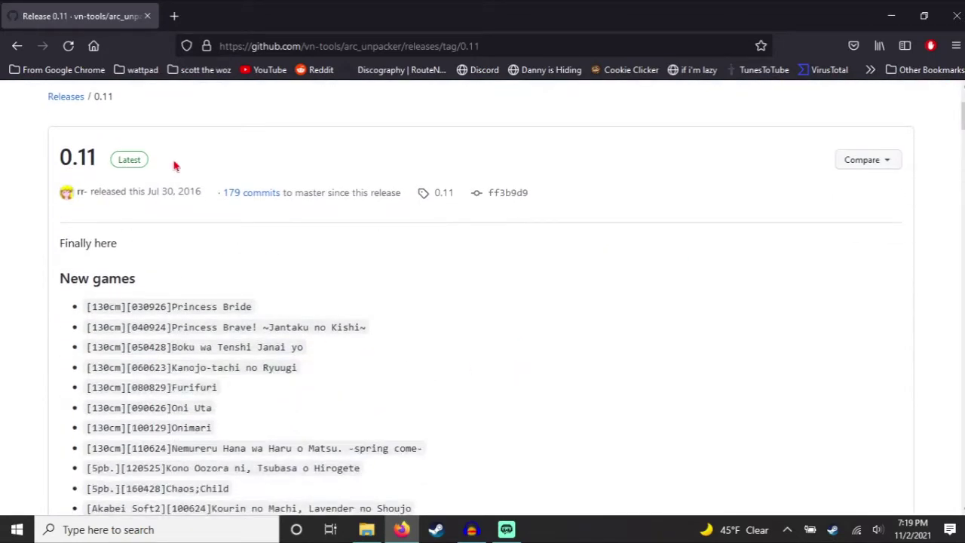
scroll(224, 297, "down", 3)
scroll(240, 326, "up", 6)
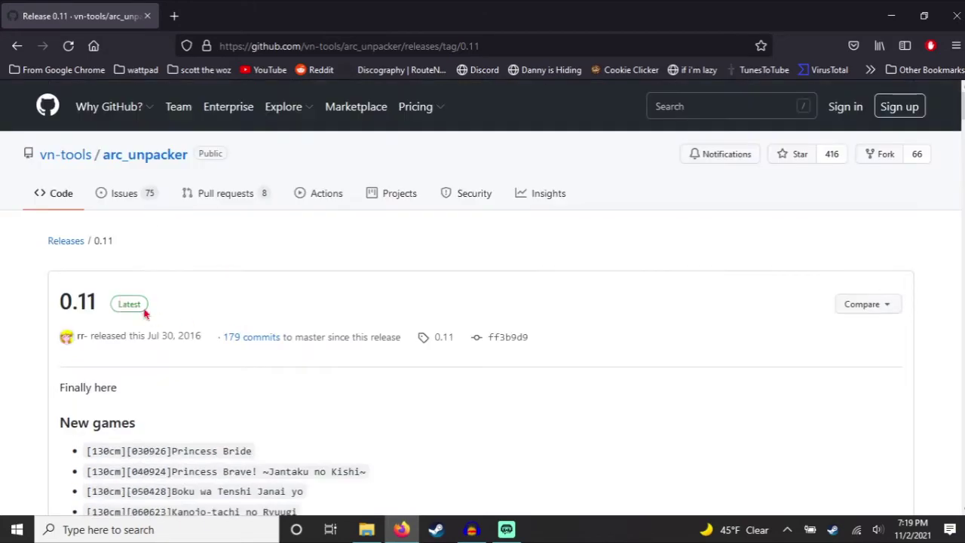
scroll(106, 308, "down", 2)
scroll(98, 301, "down", 5)
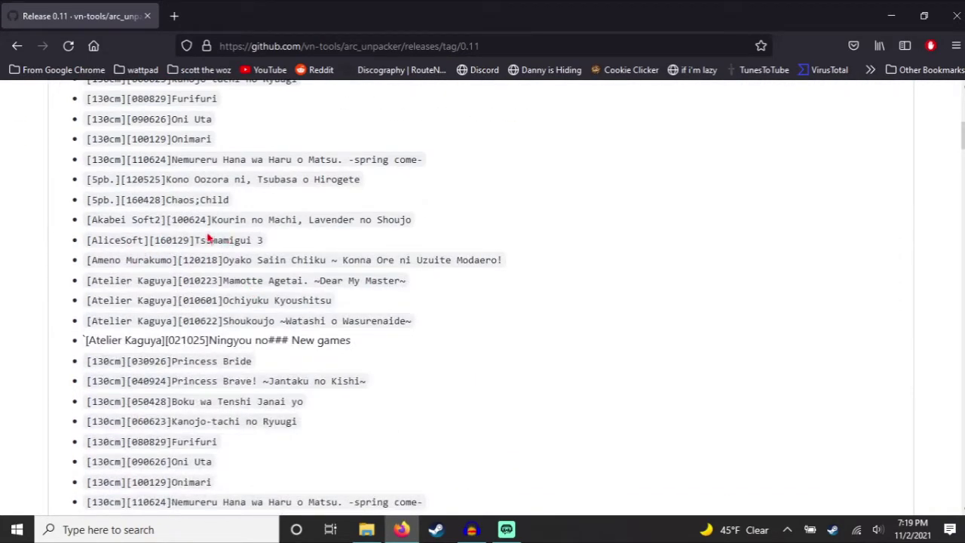
scroll(121, 318, "down", 1)
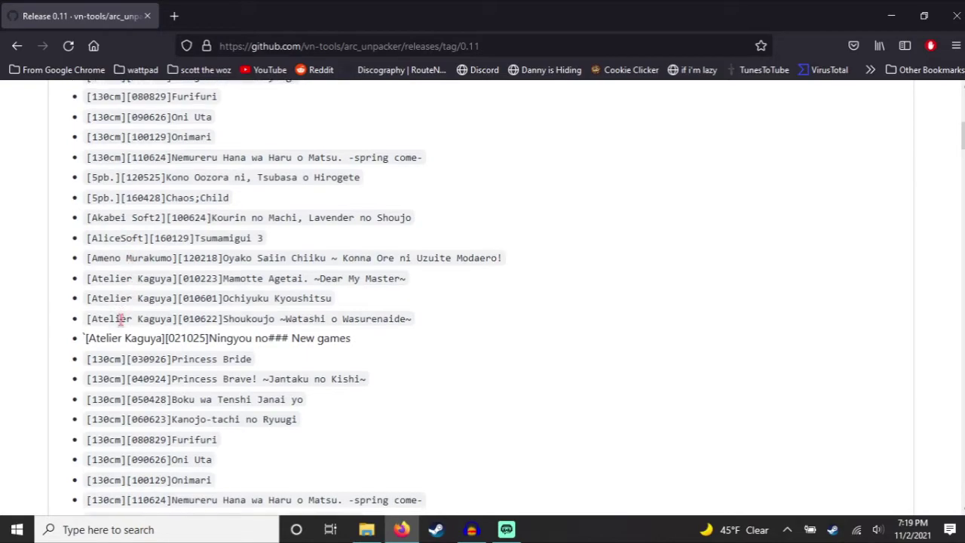
scroll(121, 318, "down", 10)
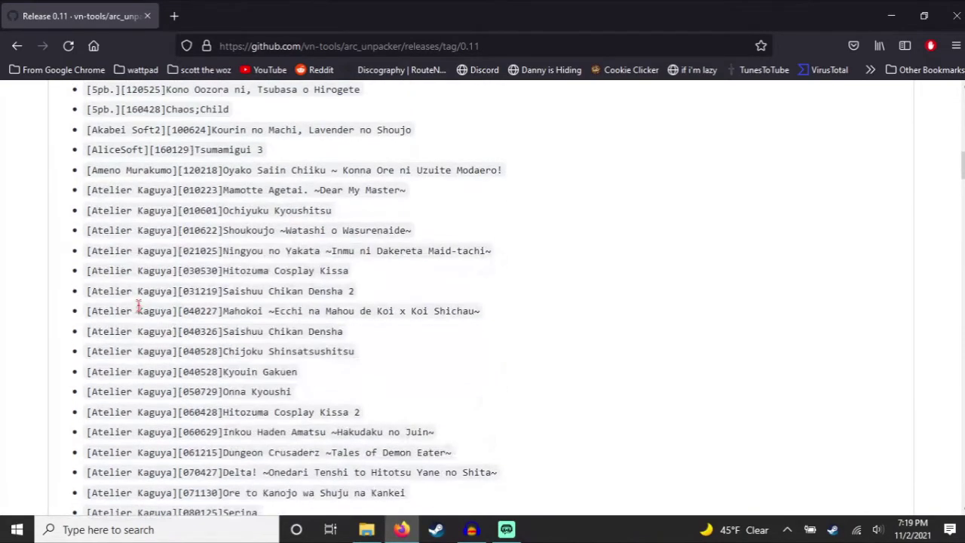
Review the Assets listing arc_unpacker-0.11-bin.zip (2.72 MB), then return to the t07files folder.
scroll(80, 302, "down", 12)
scroll(82, 338, "up", 13)
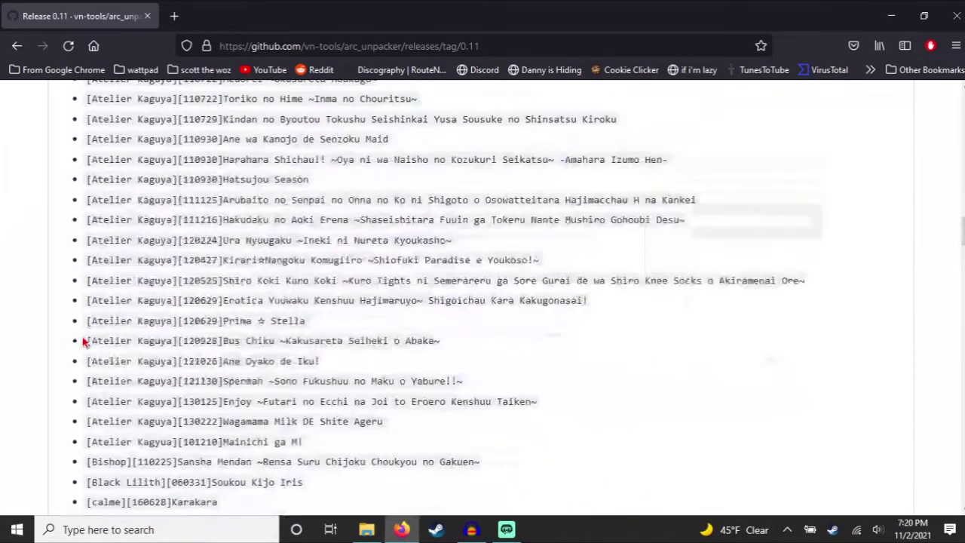
scroll(85, 337, "up", 12)
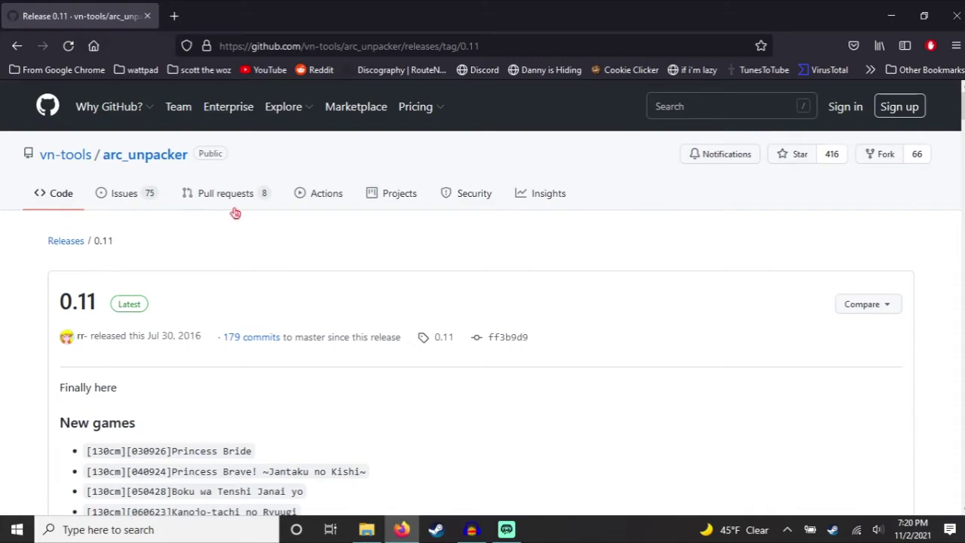
scroll(371, 313, "down", 20)
scroll(370, 319, "down", 20)
scroll(370, 320, "down", 6)
scroll(371, 319, "up", 1)
scroll(370, 319, "down", 1)
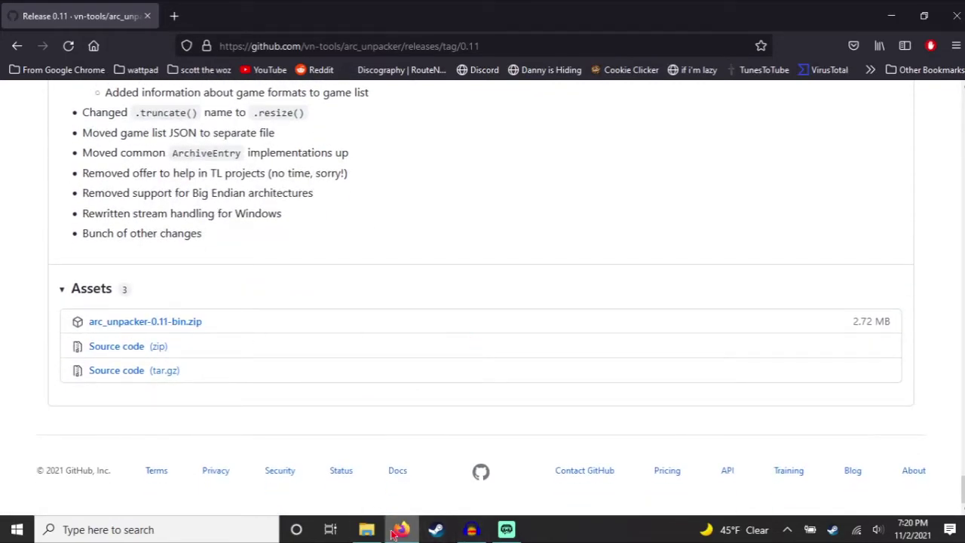
left_click(366, 530)
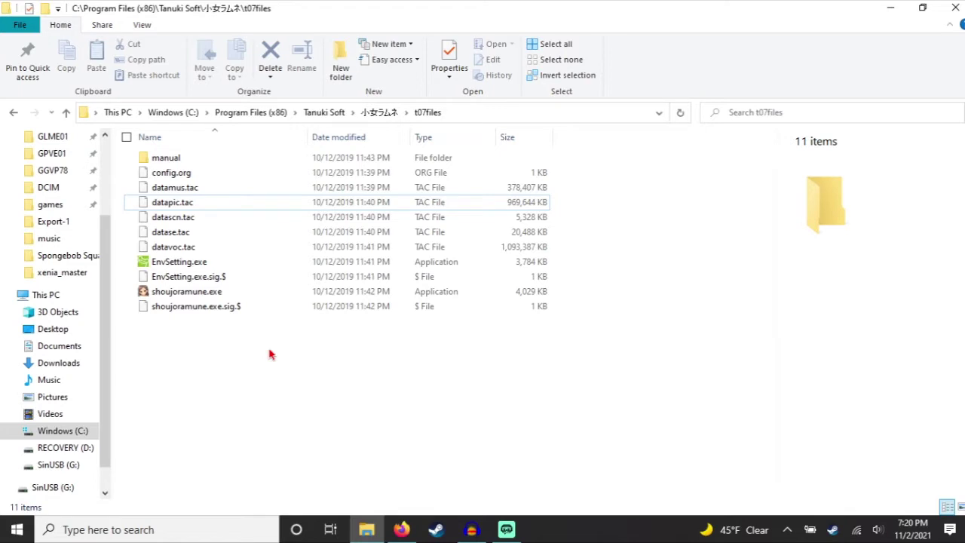
Compare the sizes of datamus, datapic, datascn, datase and datavoc .tac, then select datamus.tac (369 MB).
left_click(202, 189)
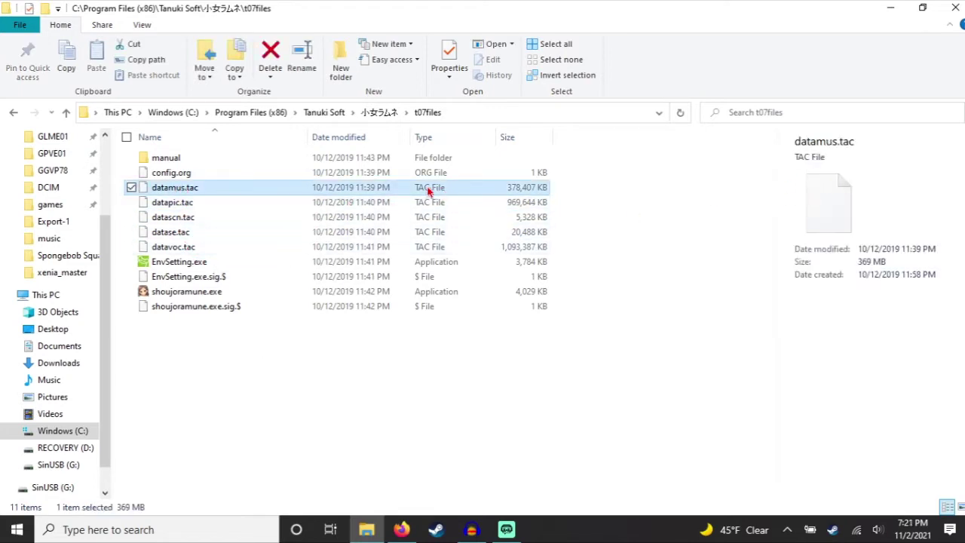
left_click(212, 204)
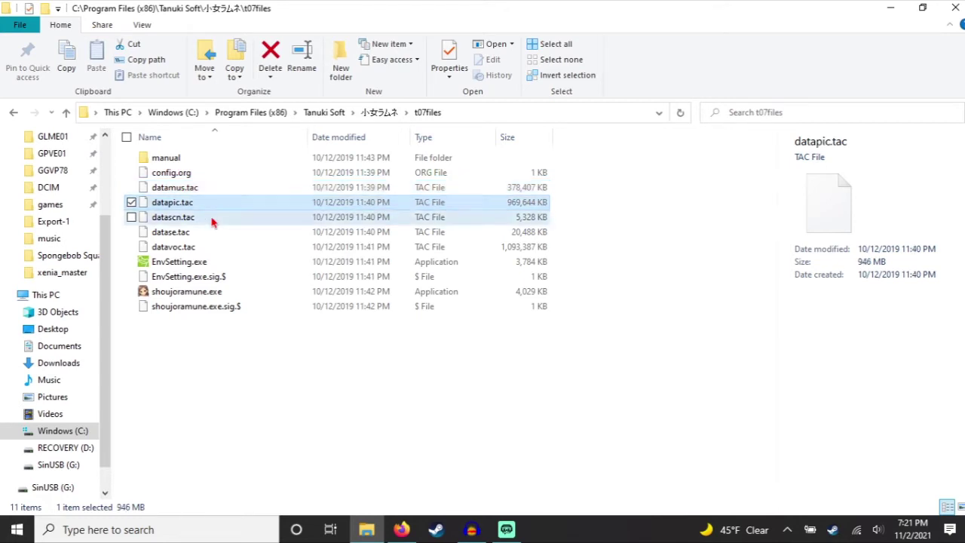
left_click(212, 219)
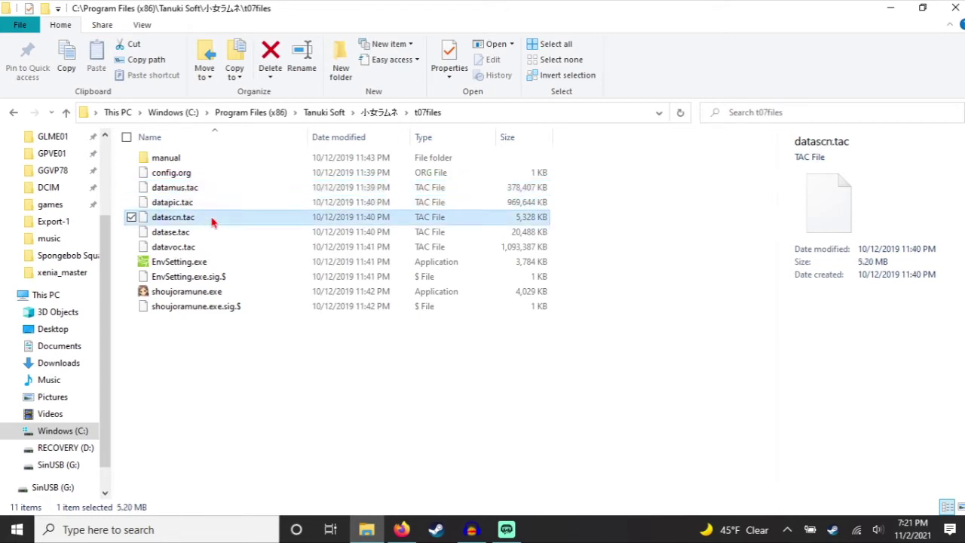
left_click(191, 235)
left_click(223, 249)
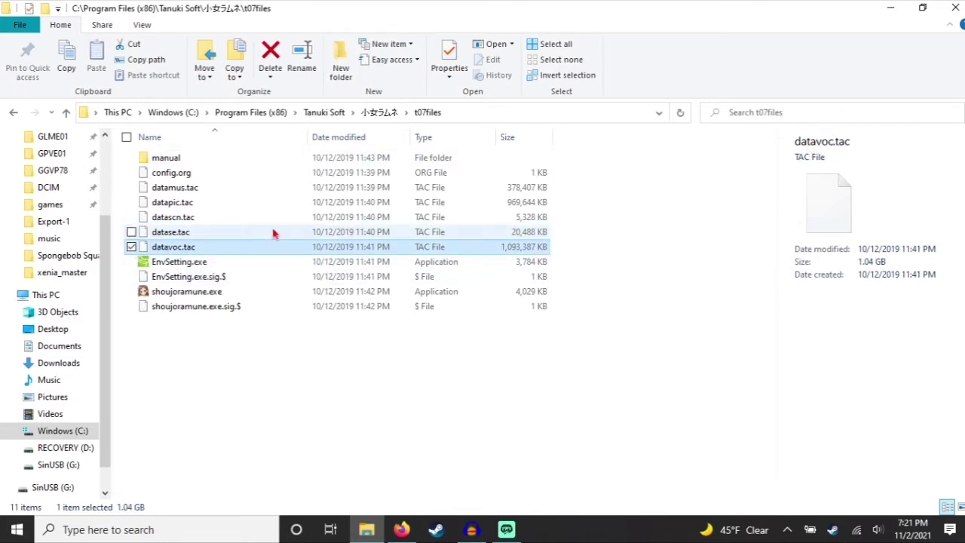
left_click(215, 232)
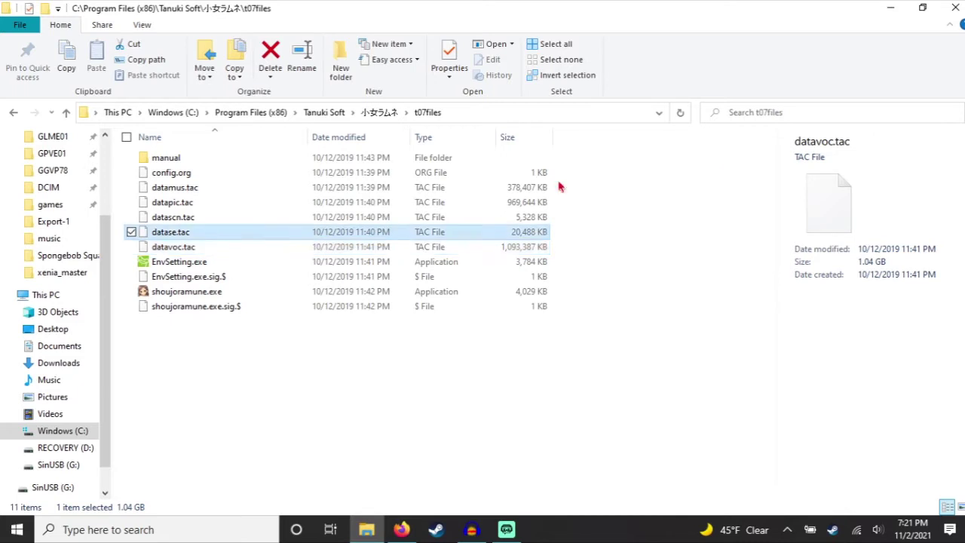
left_click(181, 219)
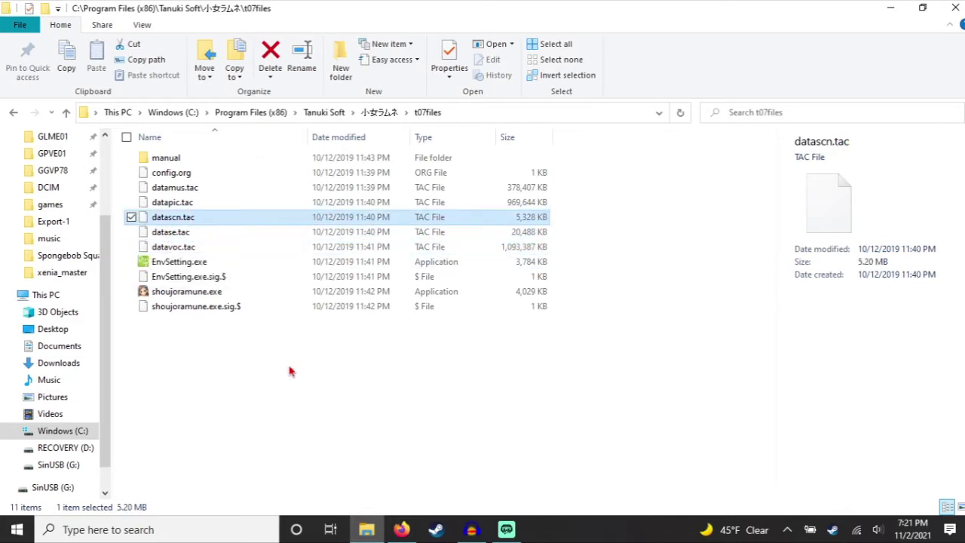
left_click(197, 188)
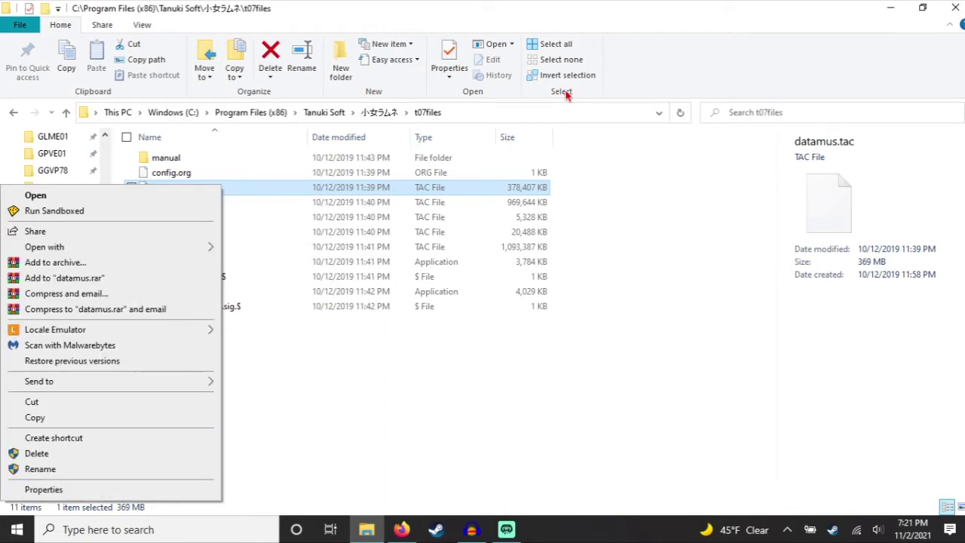
Copy datamus.tac and browse up through Tanuki Soft into the 少女教育 game folder.
left_click(65, 420)
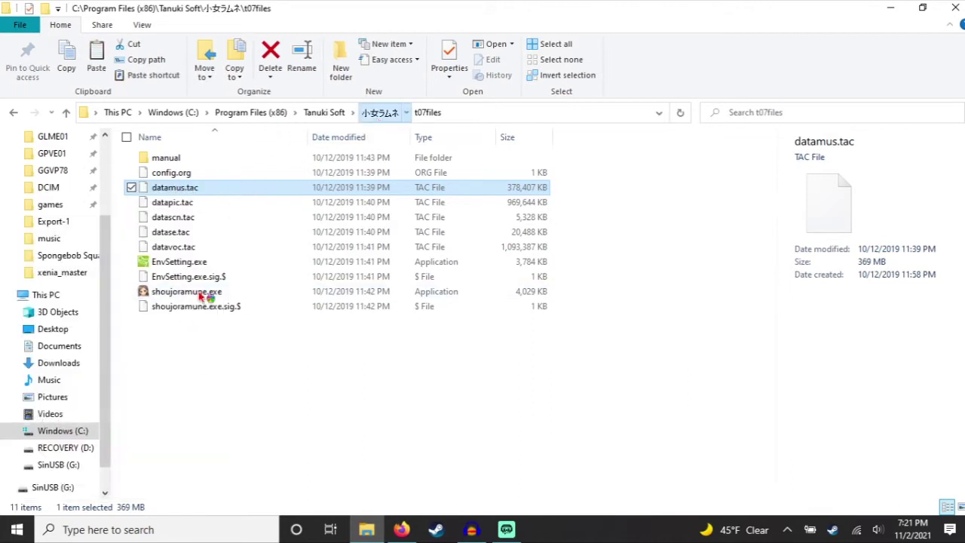
key("alt+Up")
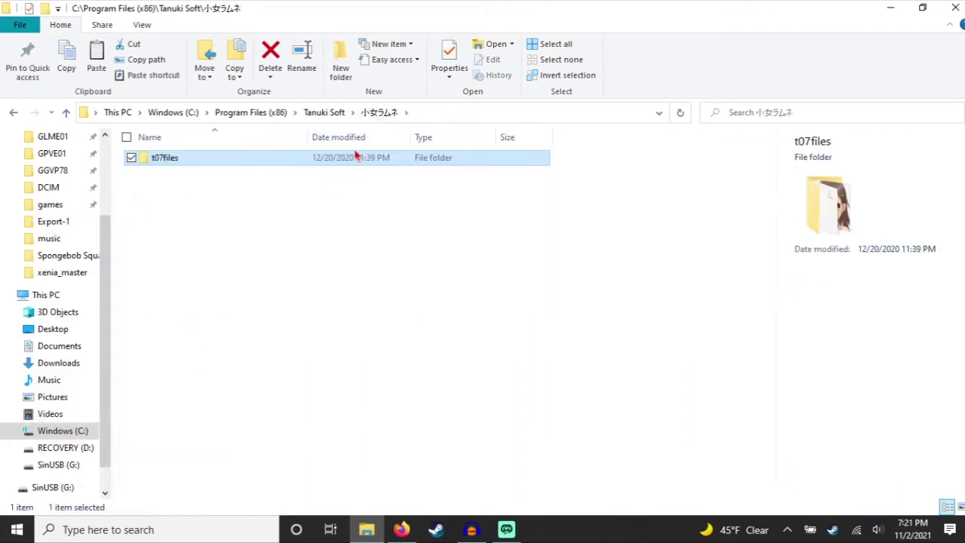
left_click(324, 112)
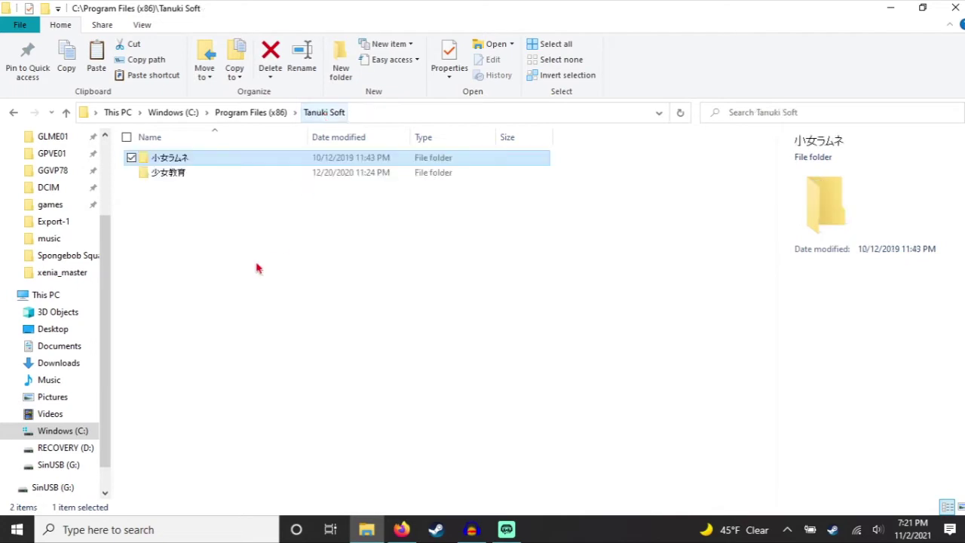
double_click(175, 172)
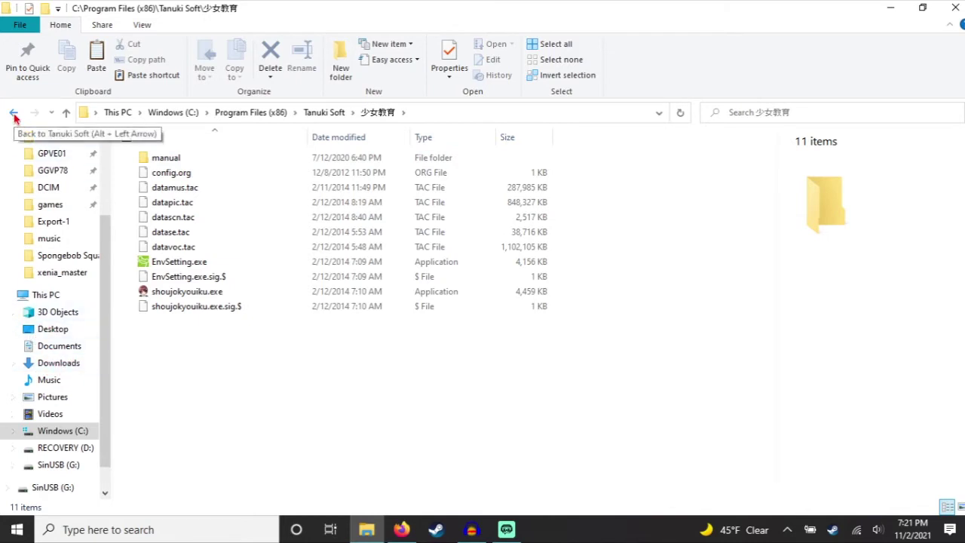
Open the desktop 2 folder on the Desktop.
left_click(48, 333)
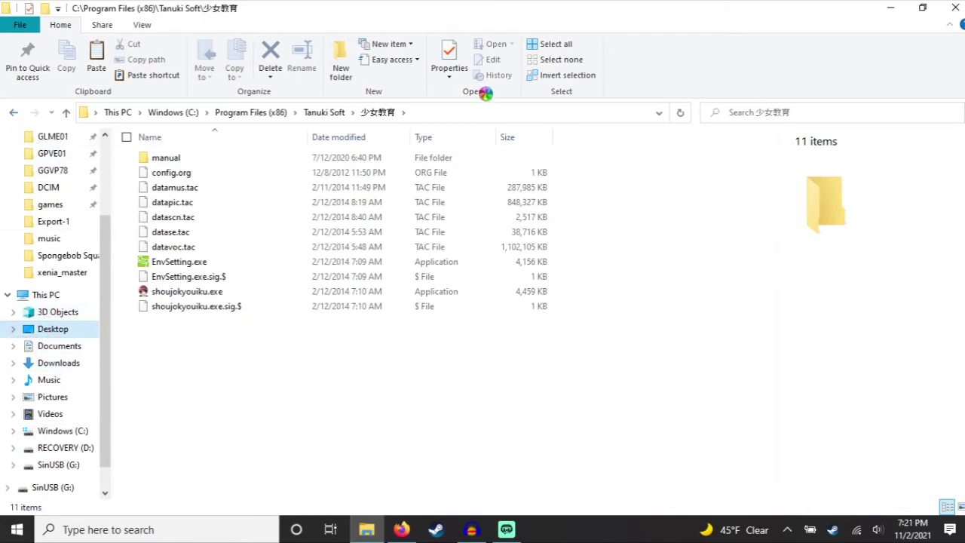
left_click(177, 173)
double_click(178, 173)
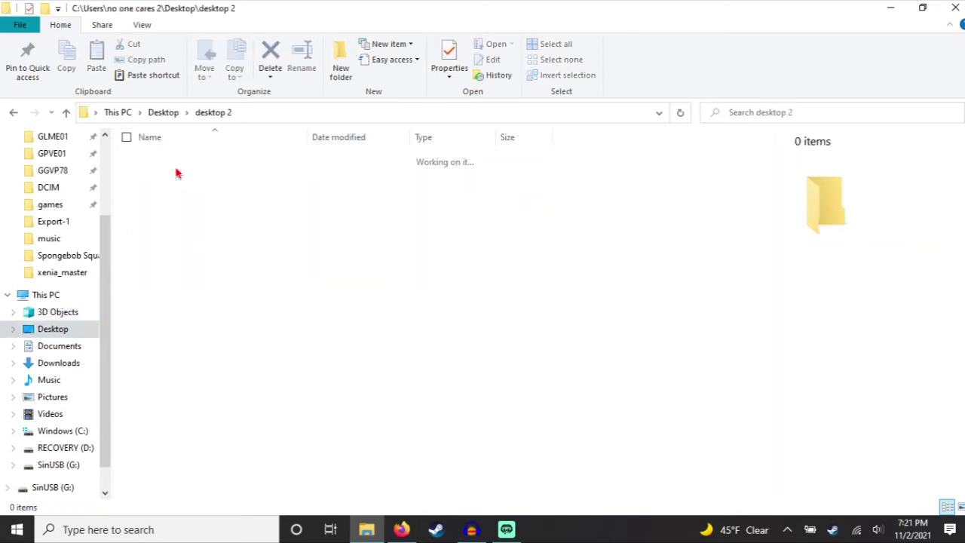
Open desktop 2\desktop\arc_unpacker-0.5-bin.
left_click(179, 173)
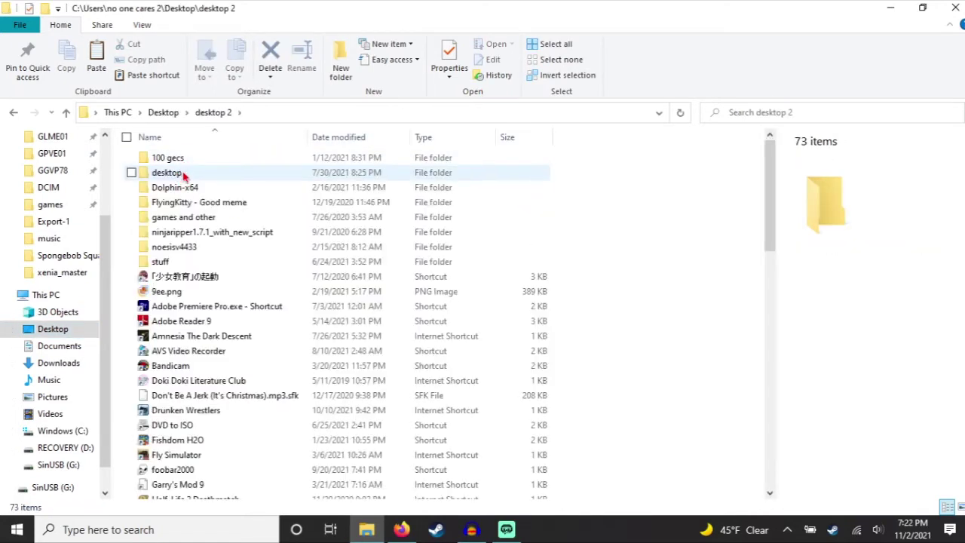
double_click(181, 173)
left_click(162, 158)
double_click(162, 157)
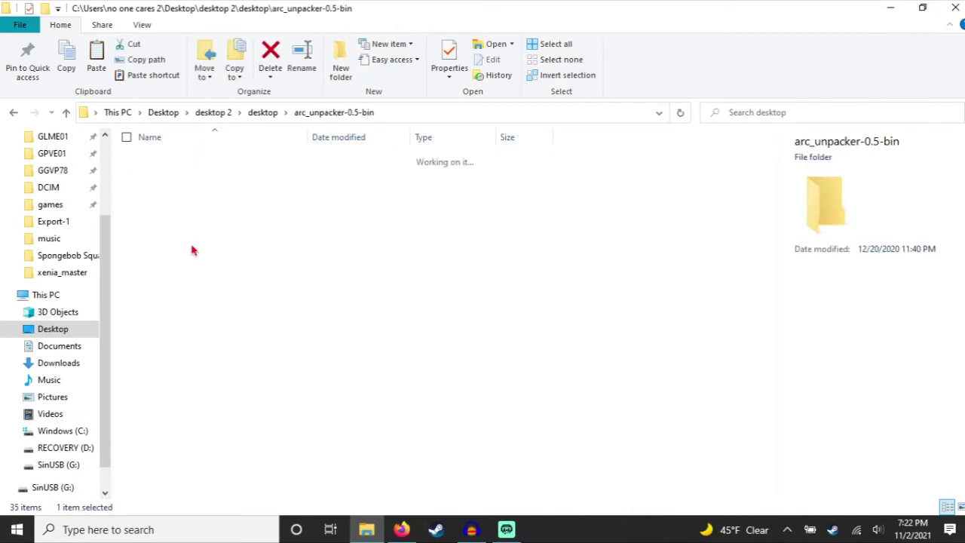
Inspect the shoujo kyouiku and shoujo ramune folders and .rar archives, then right-click empty space.
left_click(172, 173)
left_click(175, 187)
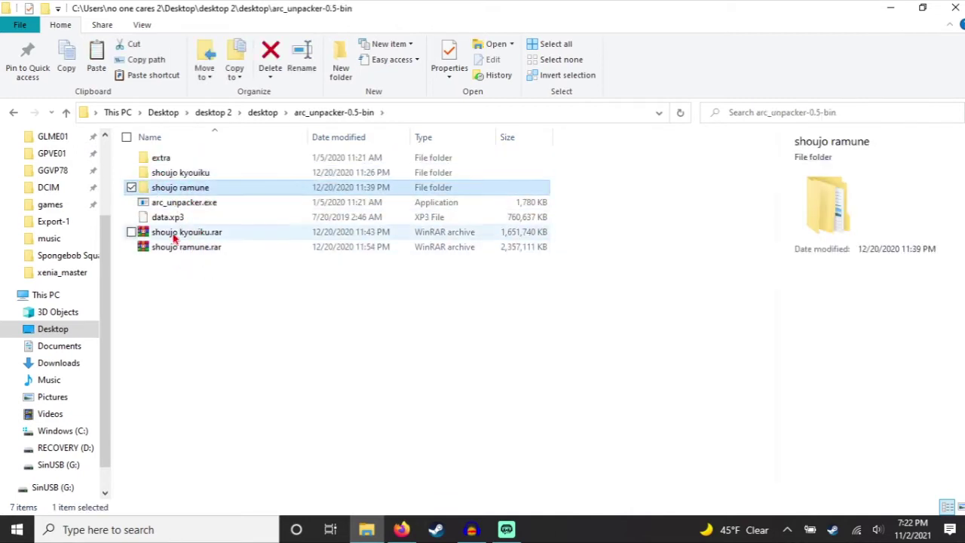
left_click(179, 232)
left_click(174, 246)
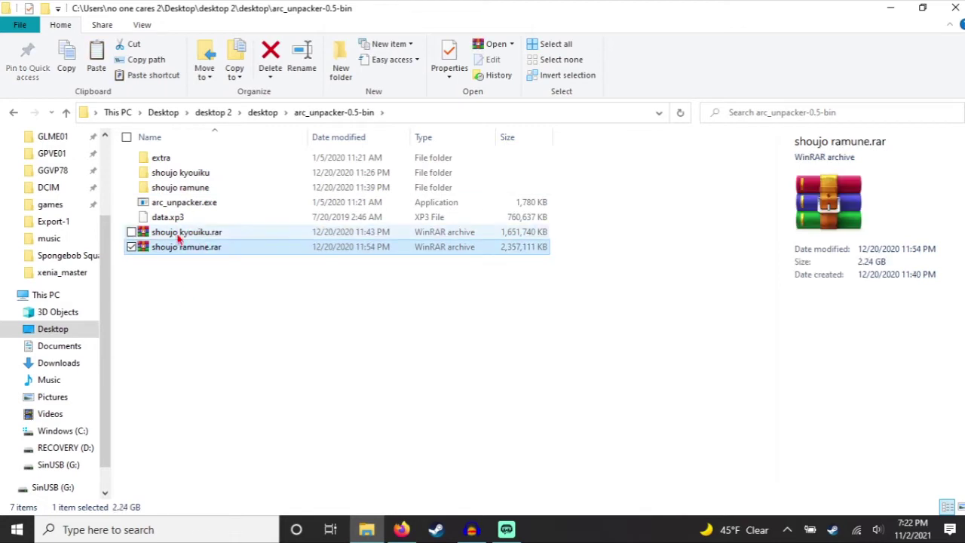
left_click(184, 175)
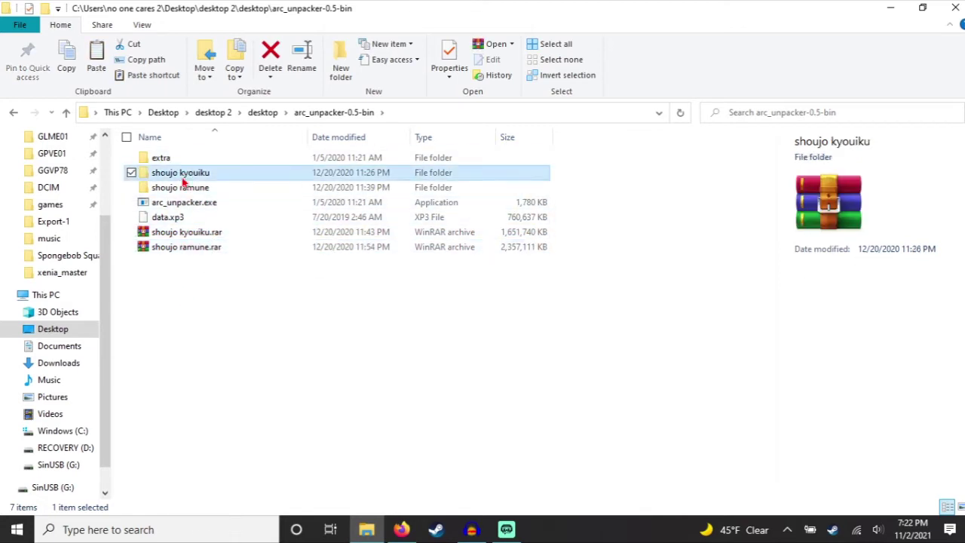
left_click(175, 187)
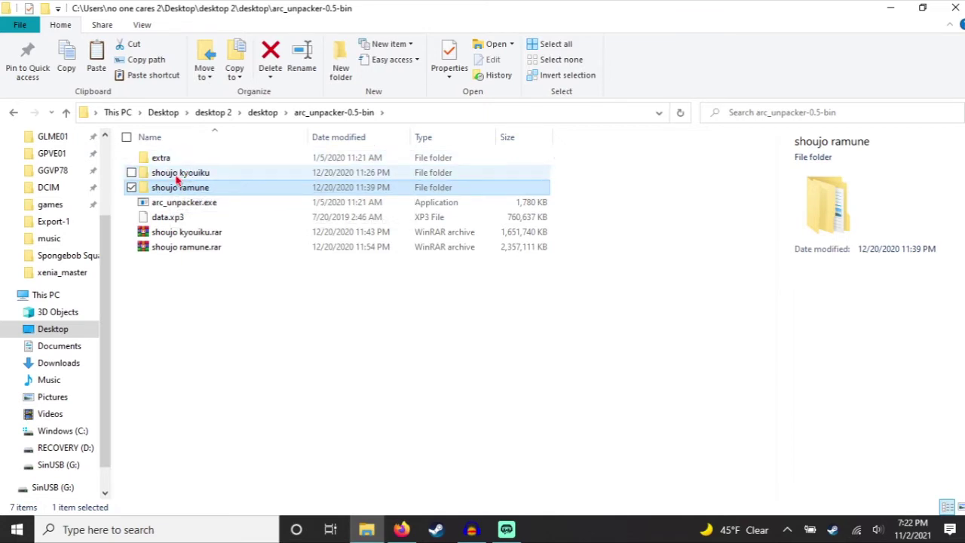
left_click(178, 175)
left_click(181, 304)
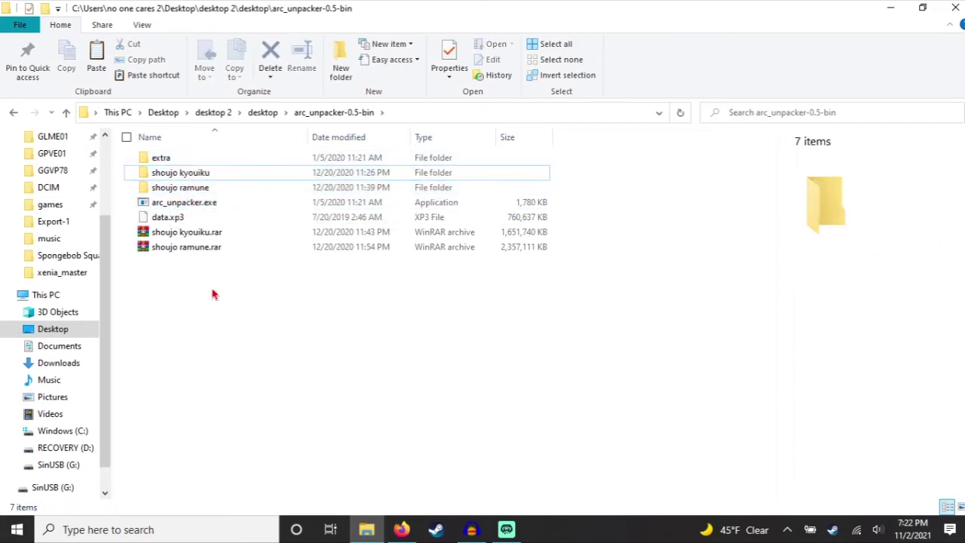
right_click(190, 276)
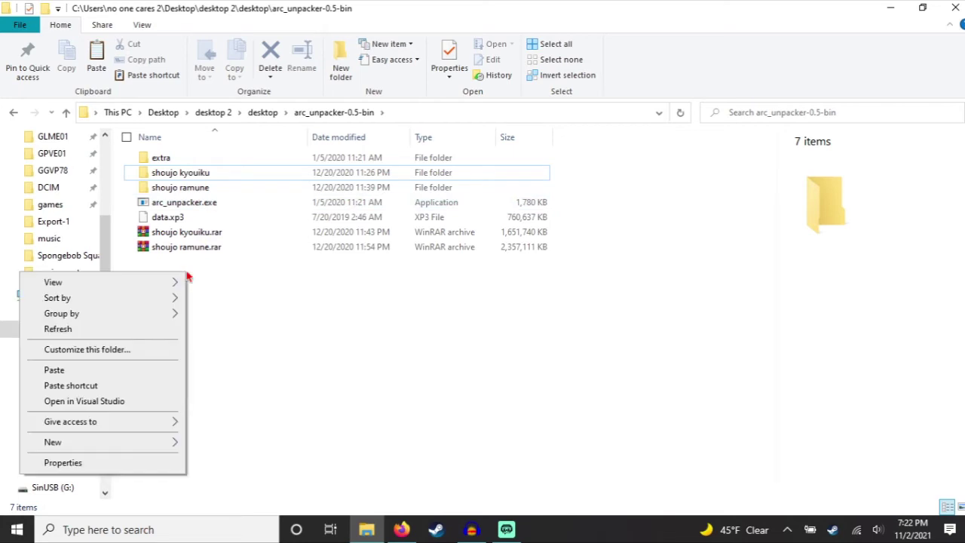
Paste datamus.tac into arc_unpacker-0.5-bin and select it next to arc_unpacker.exe.
left_click(58, 371)
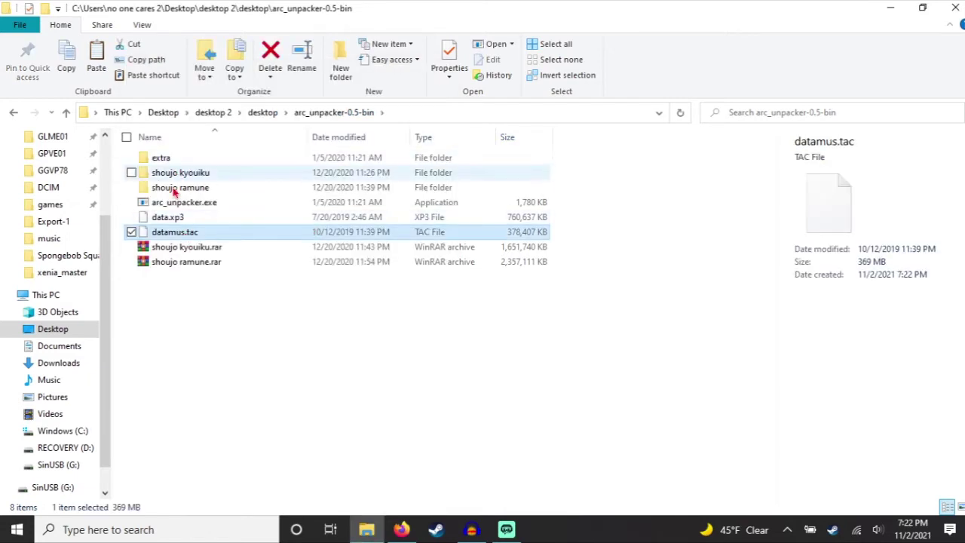
left_click(151, 204)
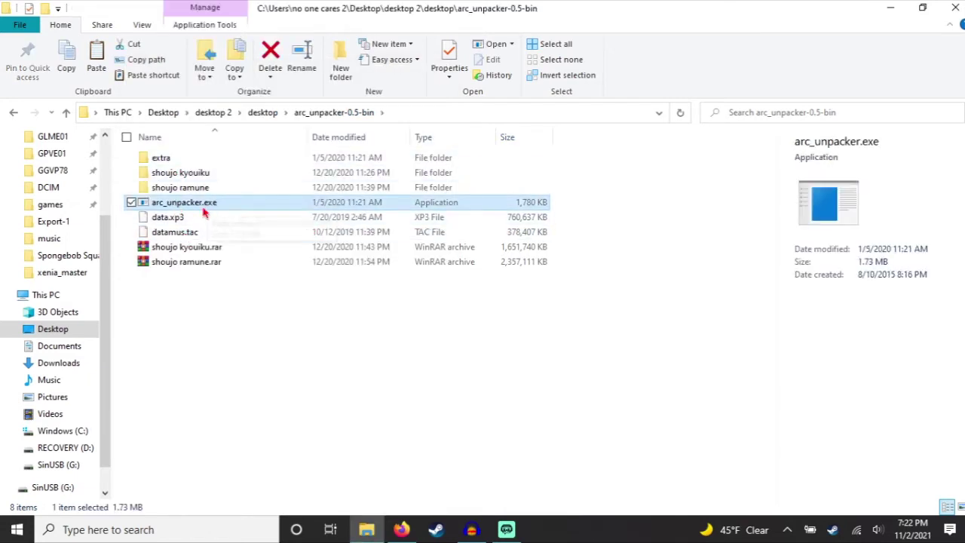
left_click(223, 236)
Drop datamus.tac onto arc_unpacker.exe to unpack it and scroll the console output.
left_click_drag(223, 236, 201, 207)
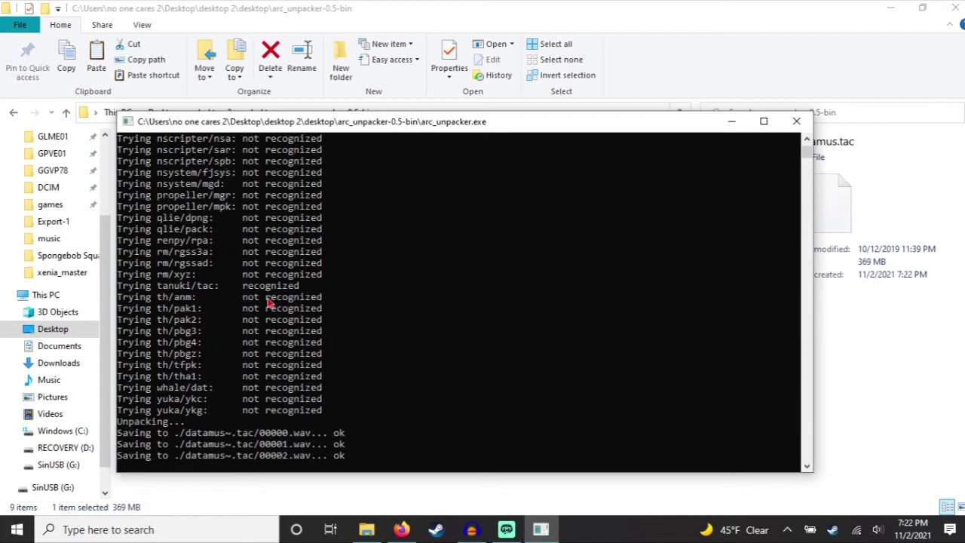
scroll(216, 285, "up", 15)
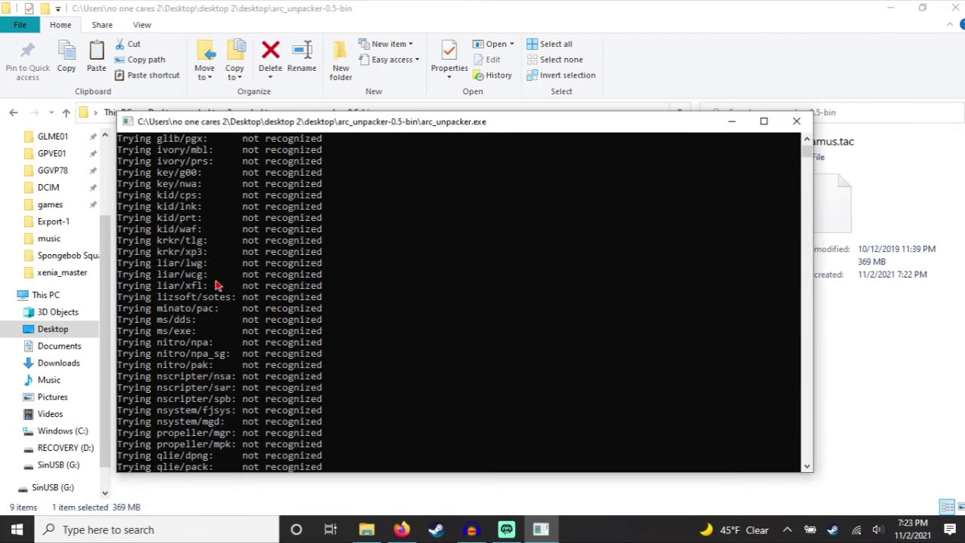
scroll(235, 187, "down", 12)
scroll(235, 186, "up", 12)
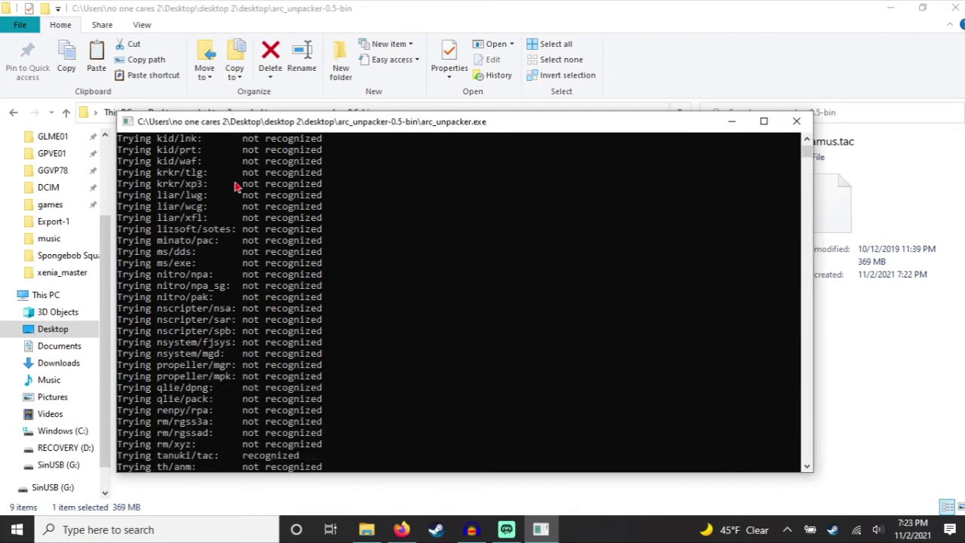
scroll(236, 187, "down", 8)
scroll(236, 187, "up", 5)
scroll(226, 211, "down", 10)
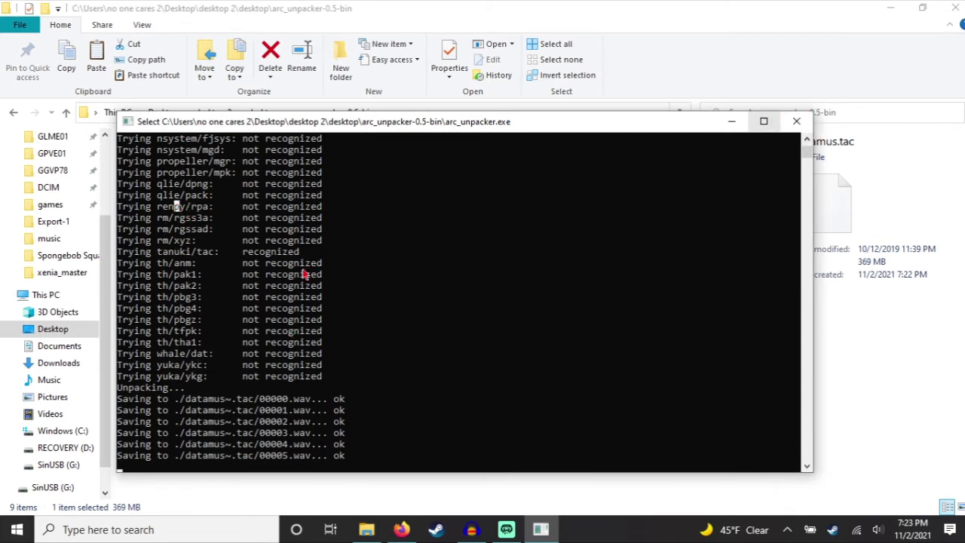
Highlight the recognised tanuki/tac format in the unpacker output and review the saved files.
left_click_drag(154, 252, 217, 256)
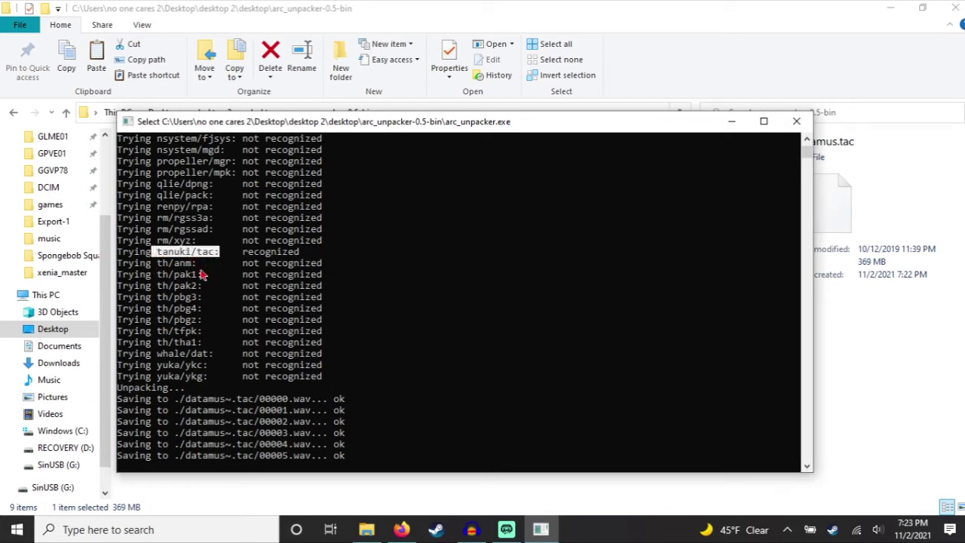
scroll(294, 275, "up", 12)
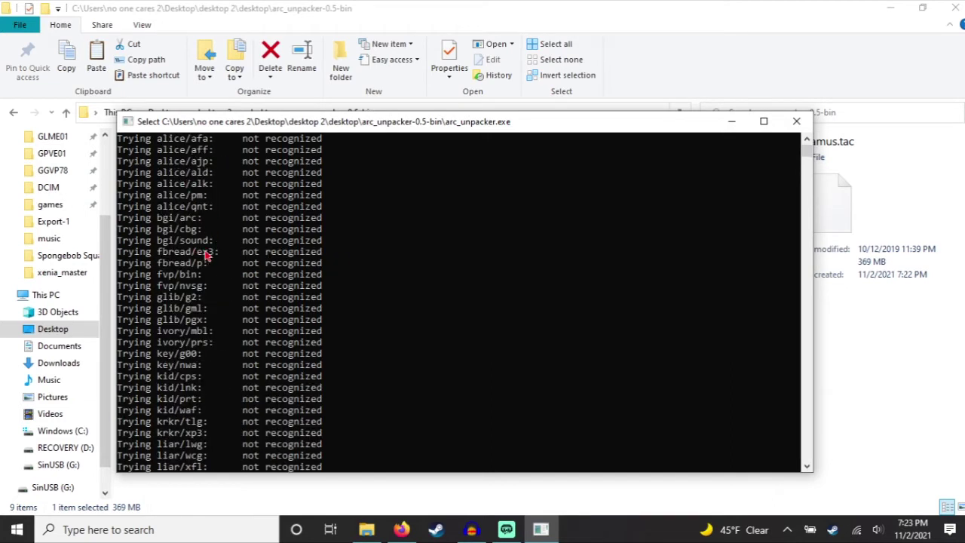
scroll(189, 257, "down", 3)
scroll(184, 259, "up", 3)
scroll(211, 218, "down", 2)
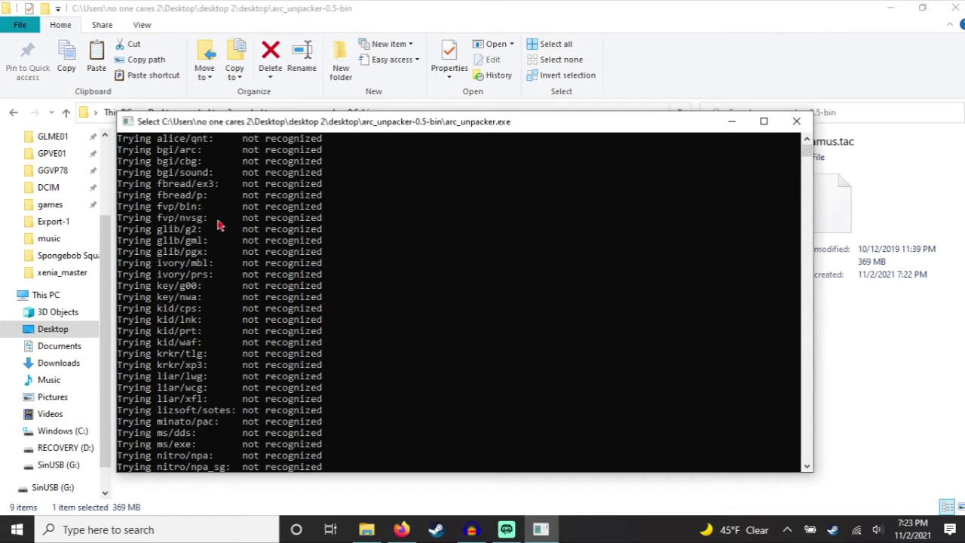
scroll(214, 204, "up", 2)
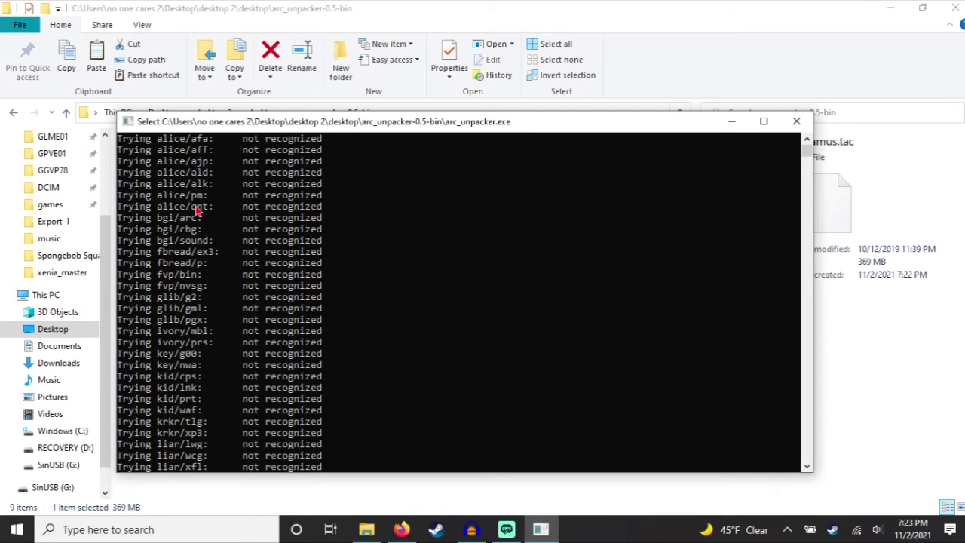
scroll(202, 256, "down", 15)
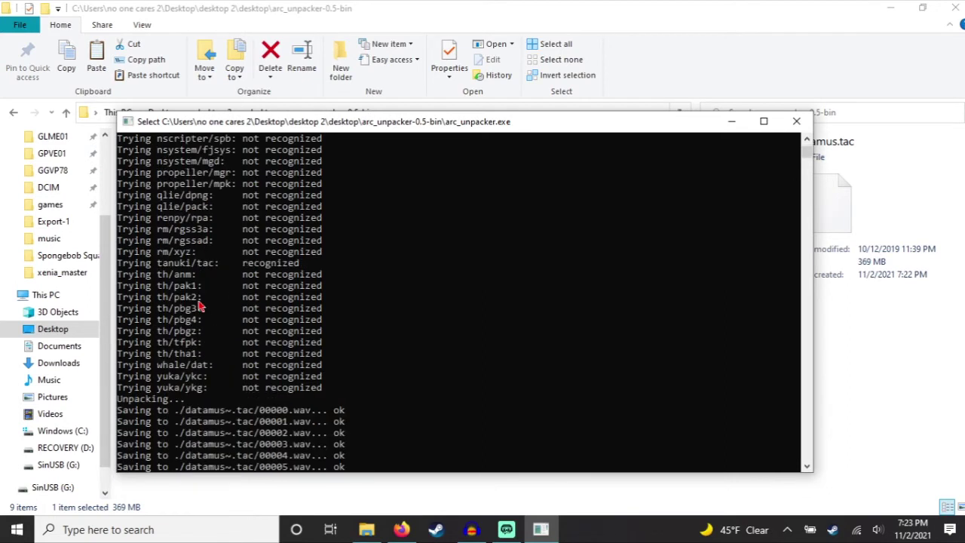
left_click(221, 366)
left_click(275, 366)
scroll(302, 339, "down", 3)
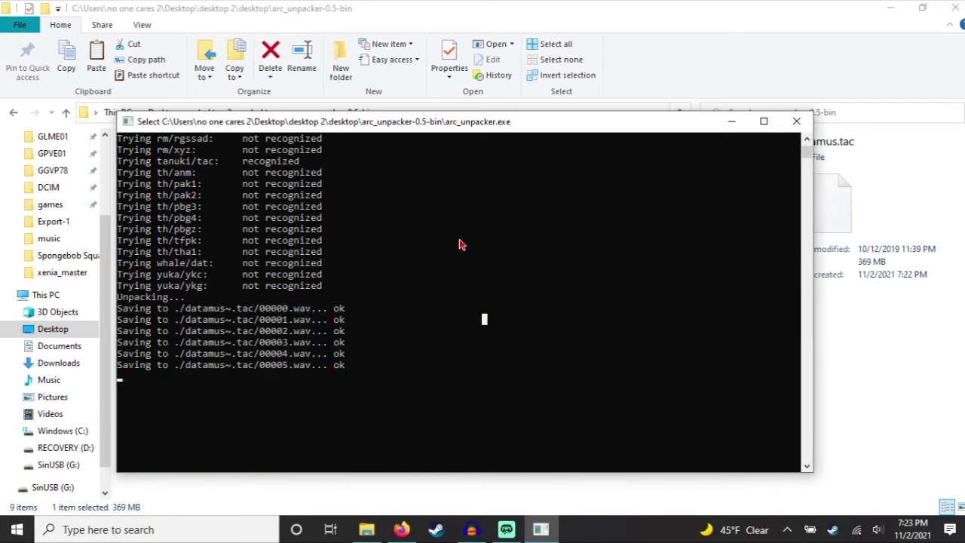
Maximise the console, highlight the 00003 file number, then return to File Explorer.
left_click(763, 122)
scroll(222, 241, "up", 15)
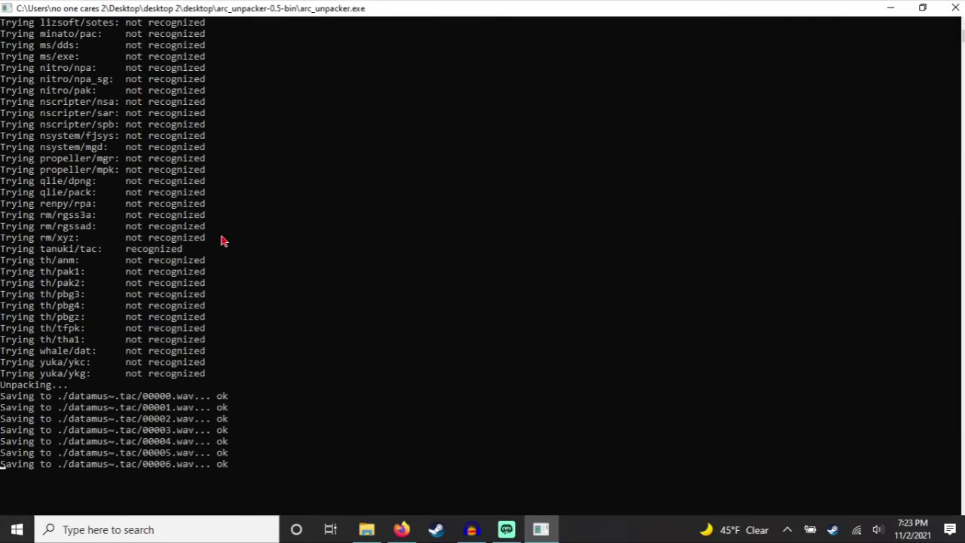
scroll(215, 242, "down", 7)
scroll(65, 64, "up", 7)
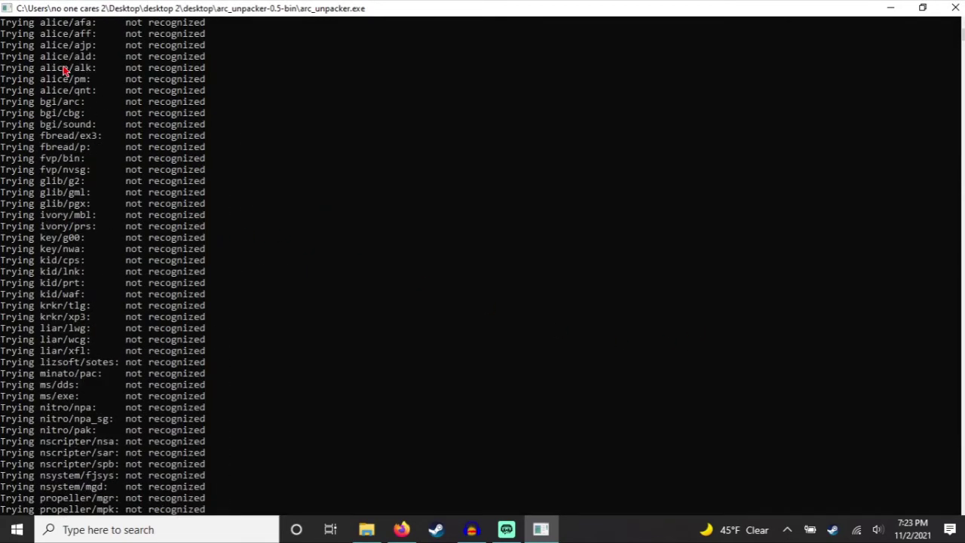
scroll(13, 318, "down", 10)
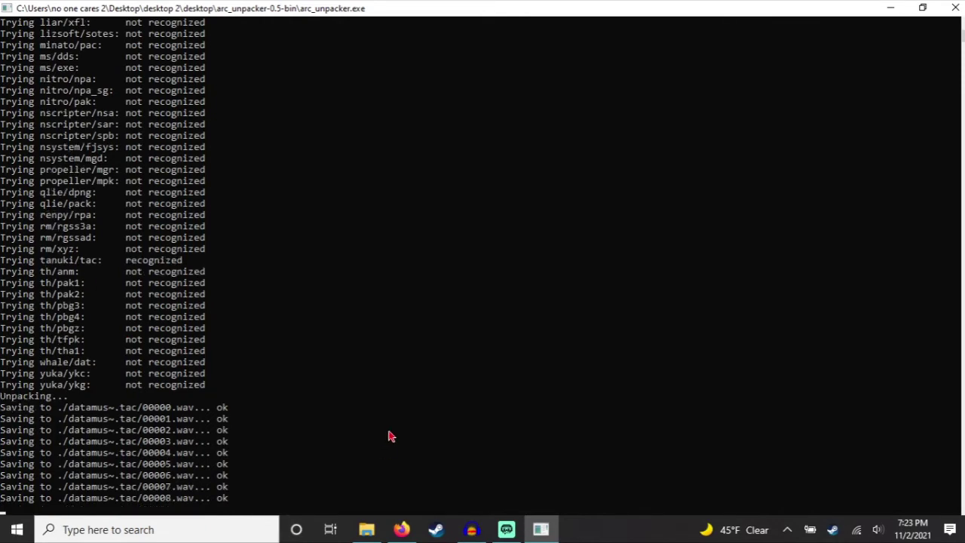
mouse_move(168, 425)
left_mouse_down()
mouse_move(186, 424)
mouse_move(155, 422)
mouse_move(169, 425)
left_mouse_up()
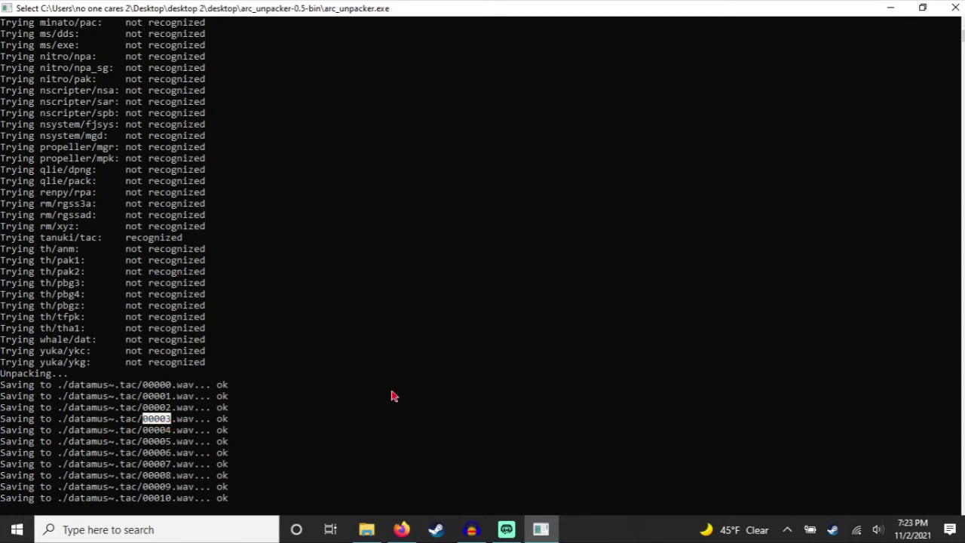
left_click(366, 530)
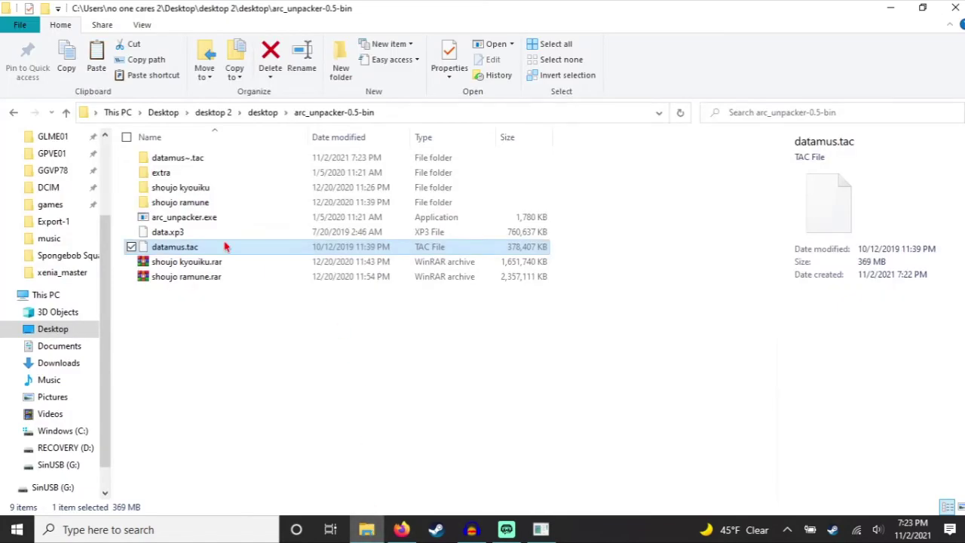
Open the older datamus~.tac folder inside shoujo ramune.
left_click(194, 203)
key("Return")
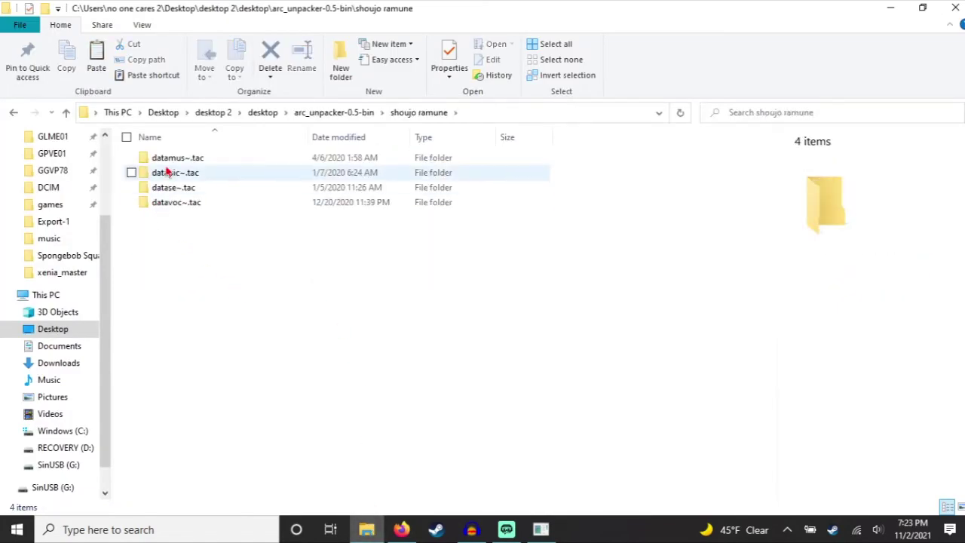
key("Down")
key("Return")
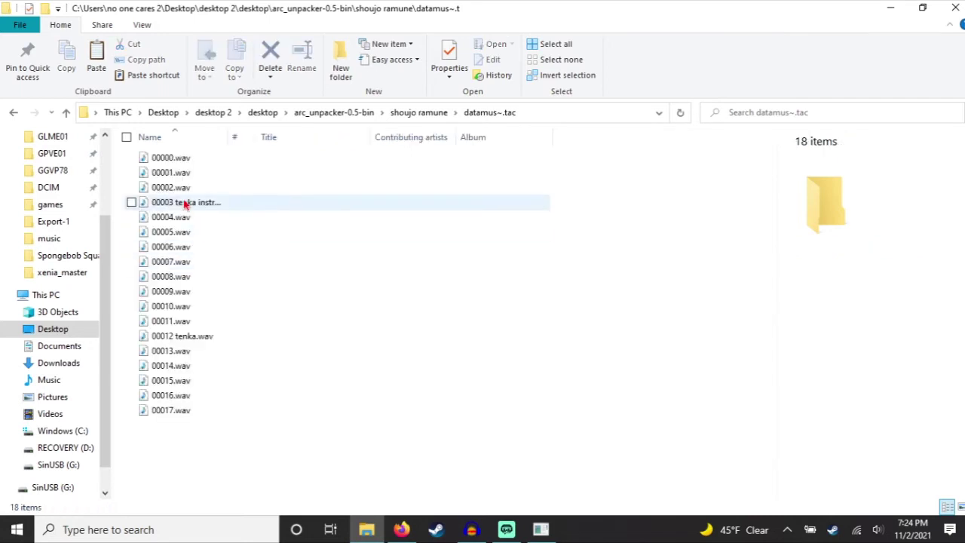
Check 00003 tenka instramental.wav and 00012 tenka.wav, then return to arc_unpacker-0.5-bin and the console.
left_click(186, 202)
left_click(181, 339)
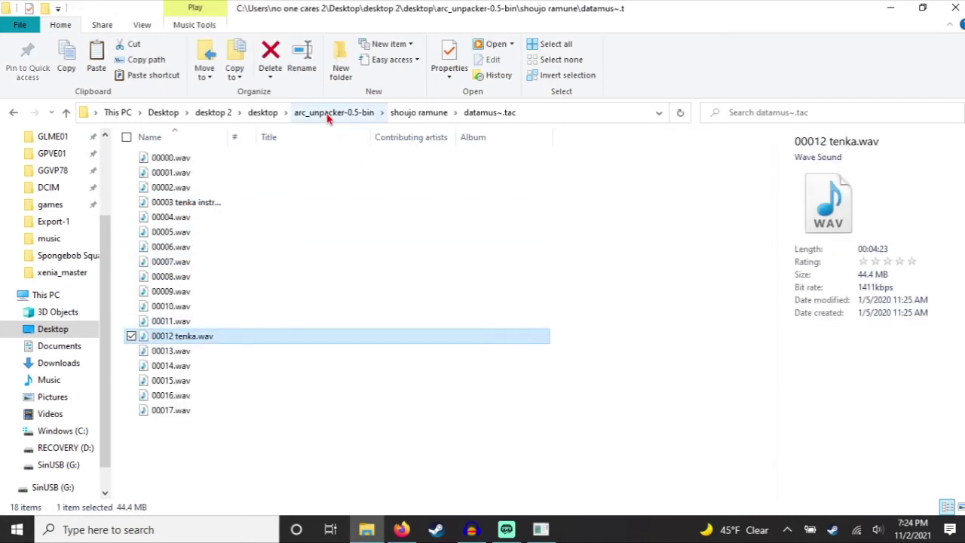
left_click(216, 207)
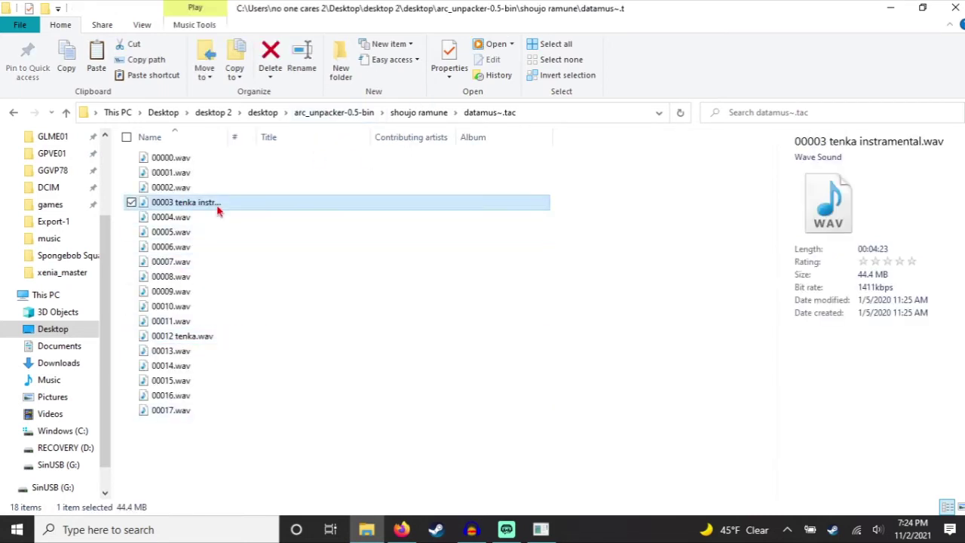
left_click(332, 115)
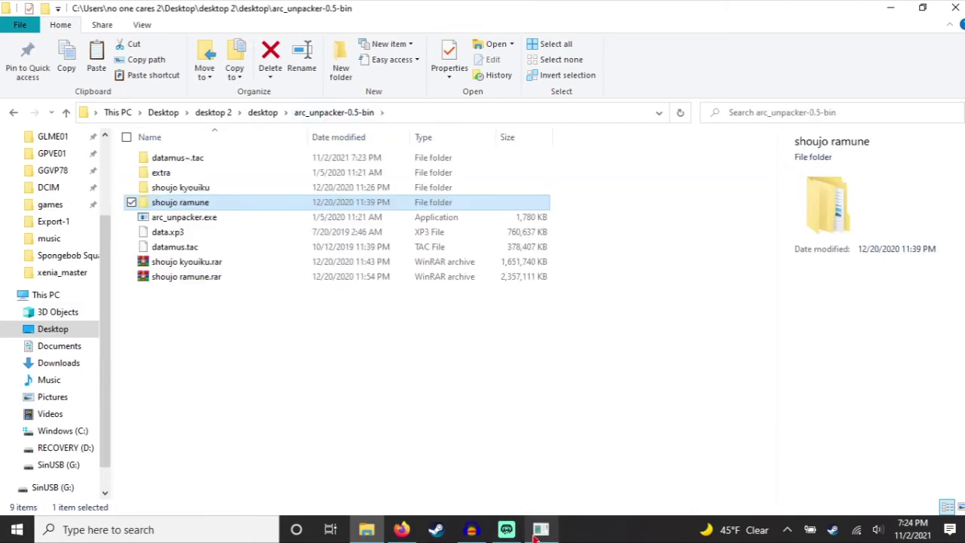
left_click(540, 530)
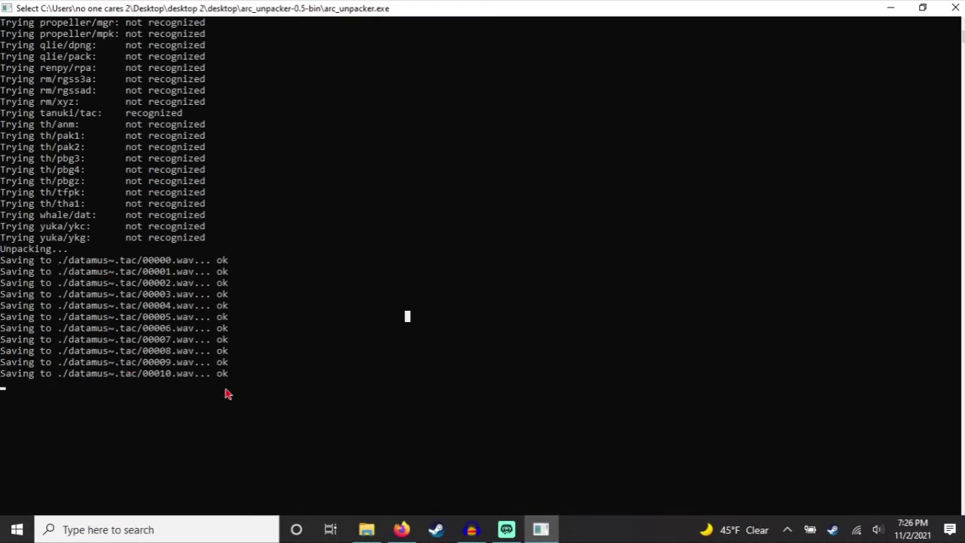
Close the arc_unpacker console and bring File Explorer back into focus.
left_click(151, 340)
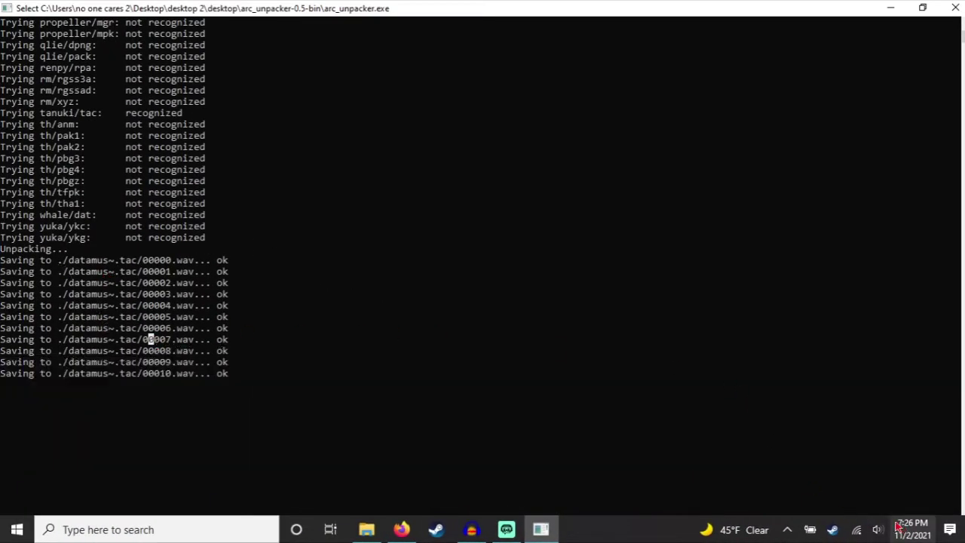
left_click(368, 529)
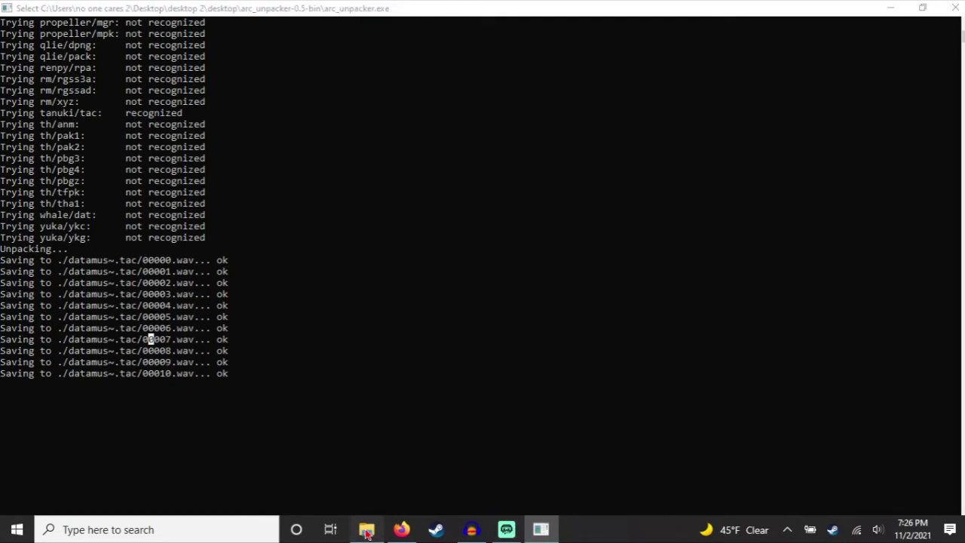
left_click(315, 436)
left_click(541, 529)
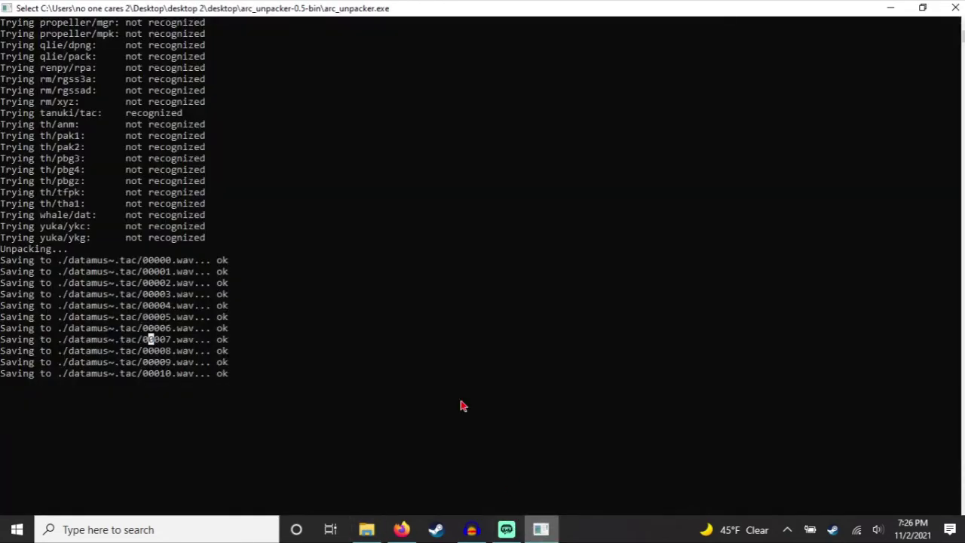
left_click(954, 8)
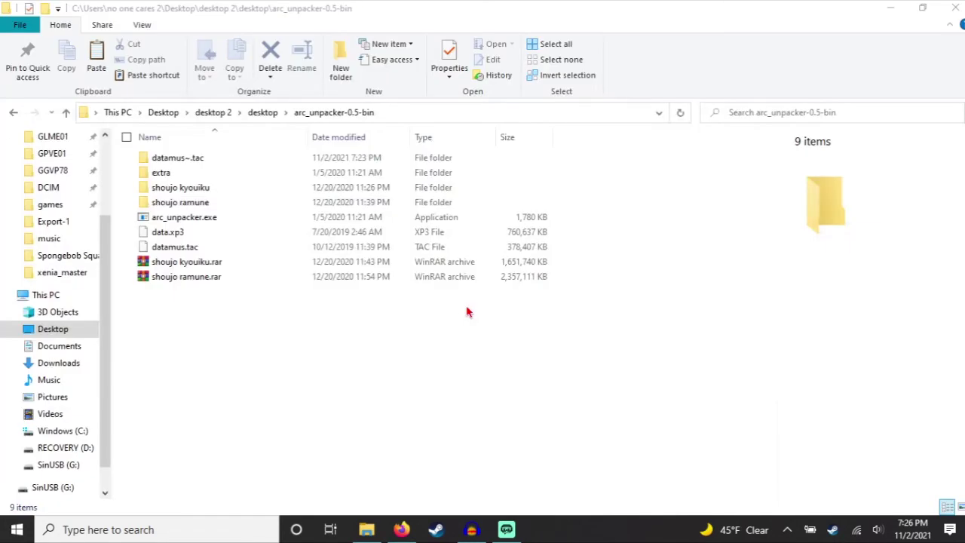
left_click(252, 291)
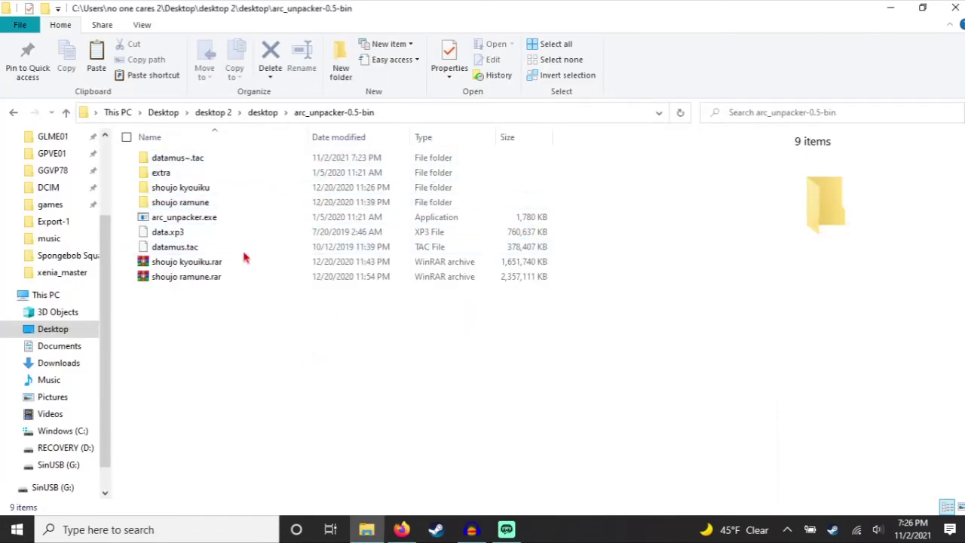
Open the new datamus~.tac folder and check its WAV files 00000–00010.
left_click(198, 157)
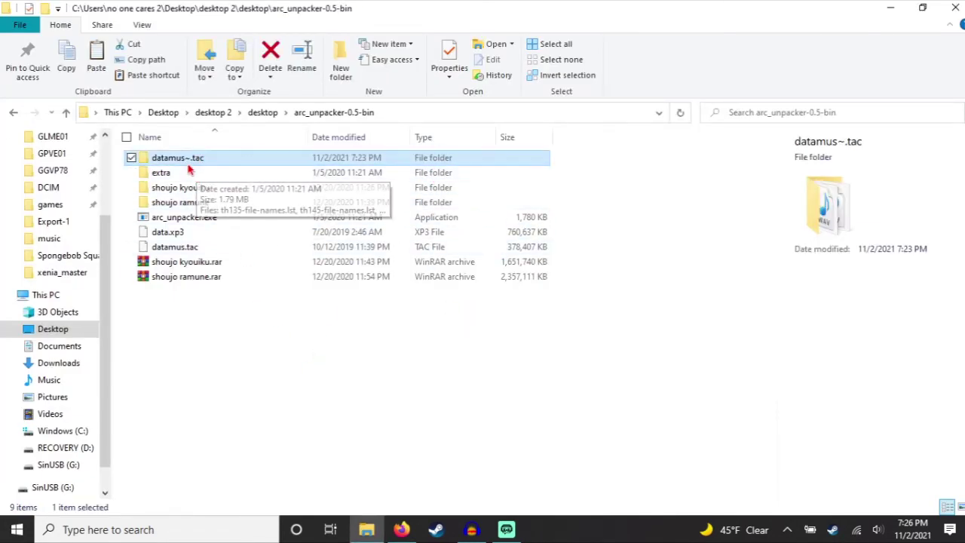
left_click(173, 246)
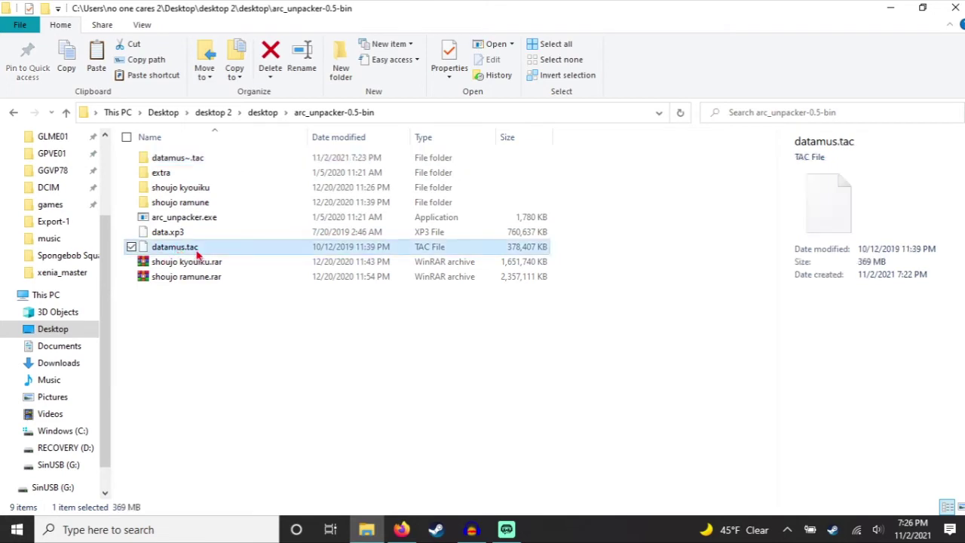
left_click(202, 168)
double_click(202, 168)
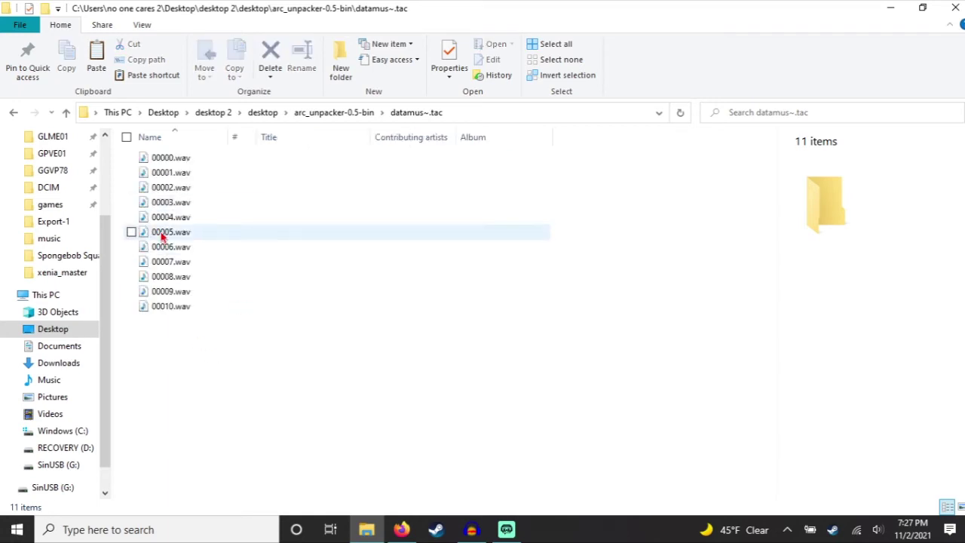
left_click(155, 246)
left_click(160, 308)
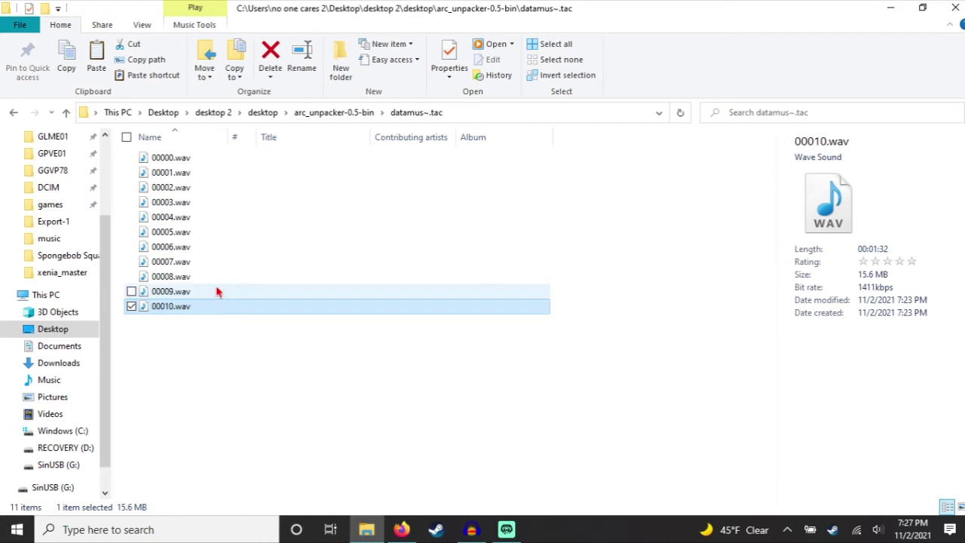
left_click(217, 292)
left_click(220, 249)
left_click(233, 175)
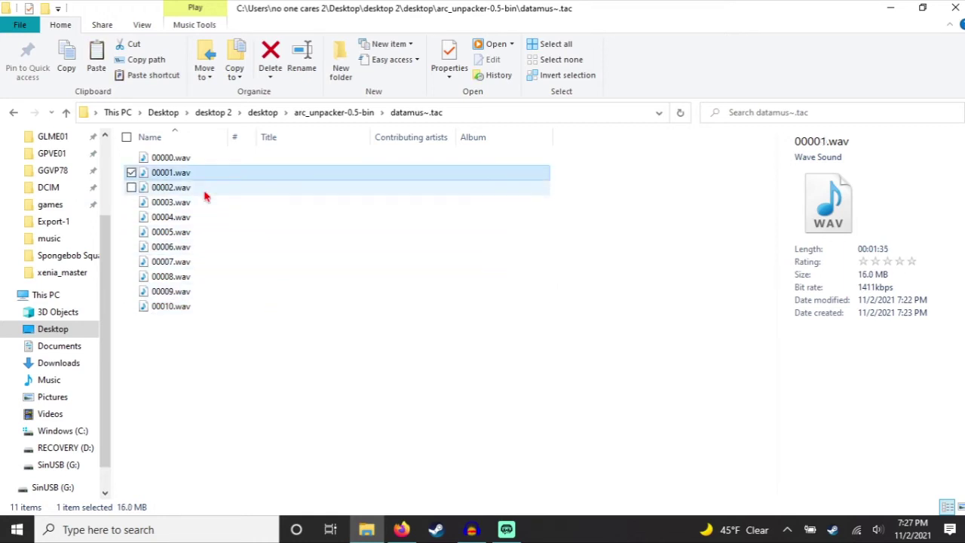
Go up to arc_unpacker-0.5-bin and open shoujo ramune's datamus~.tac folder.
left_click(310, 114)
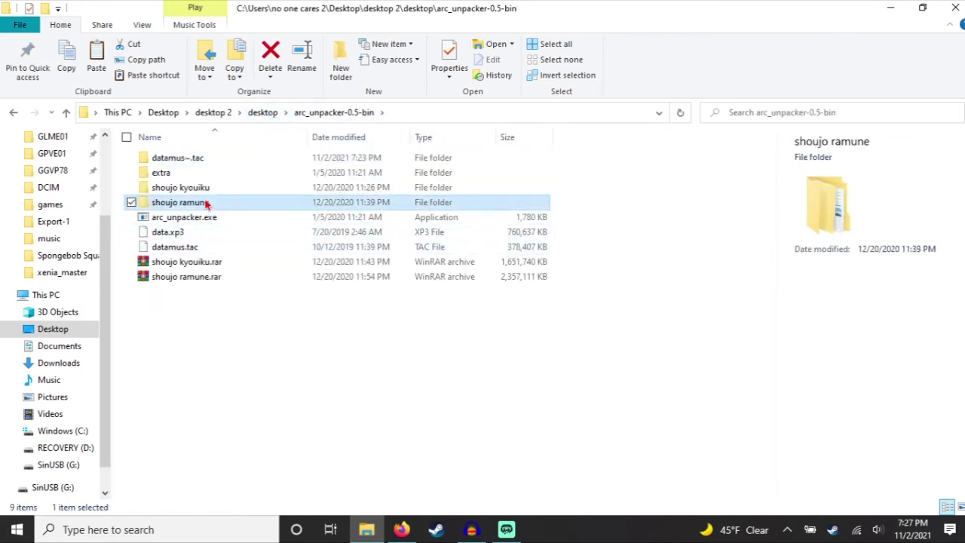
double_click(164, 202)
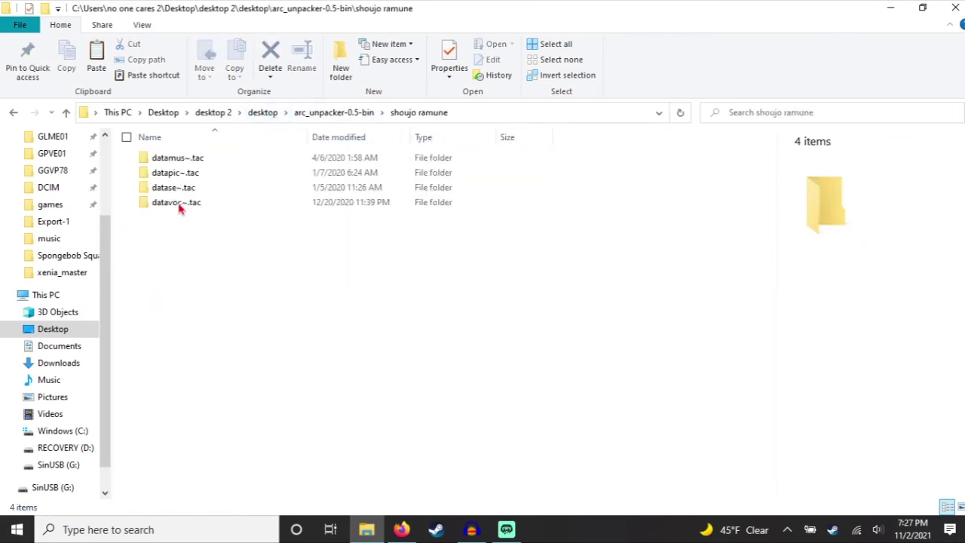
double_click(195, 158)
Import 00007.wav into Audacity as a copy and play it, then stop.
left_click_drag(174, 264, 316, 323)
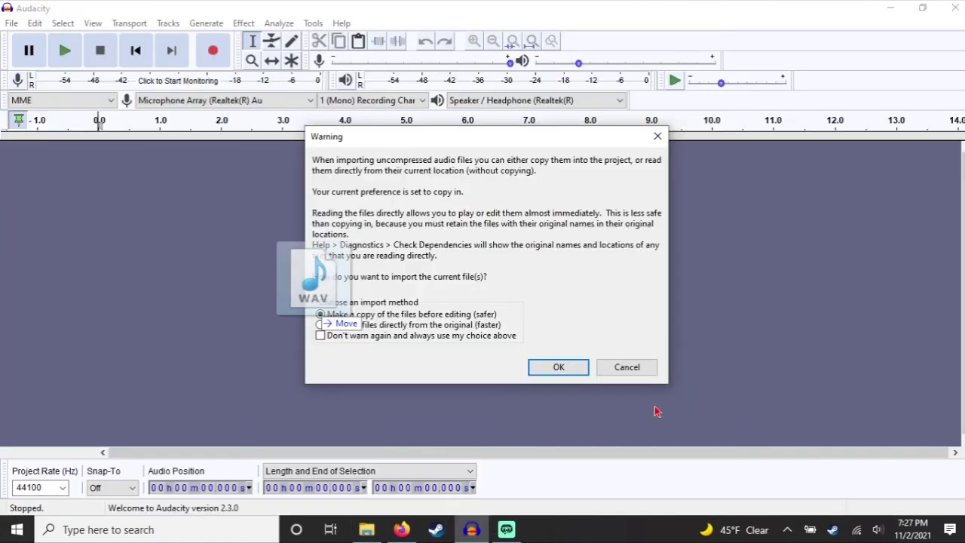
left_click(578, 369)
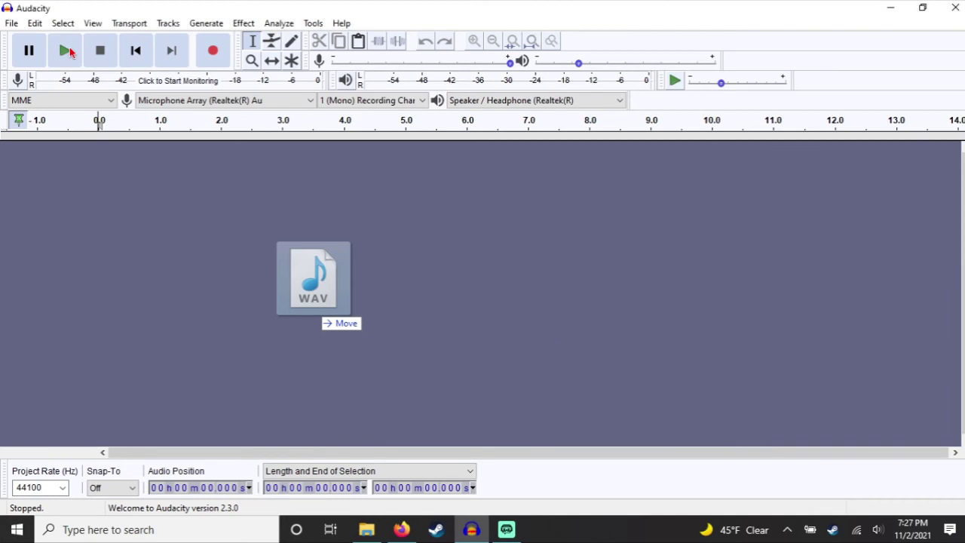
left_click(72, 51)
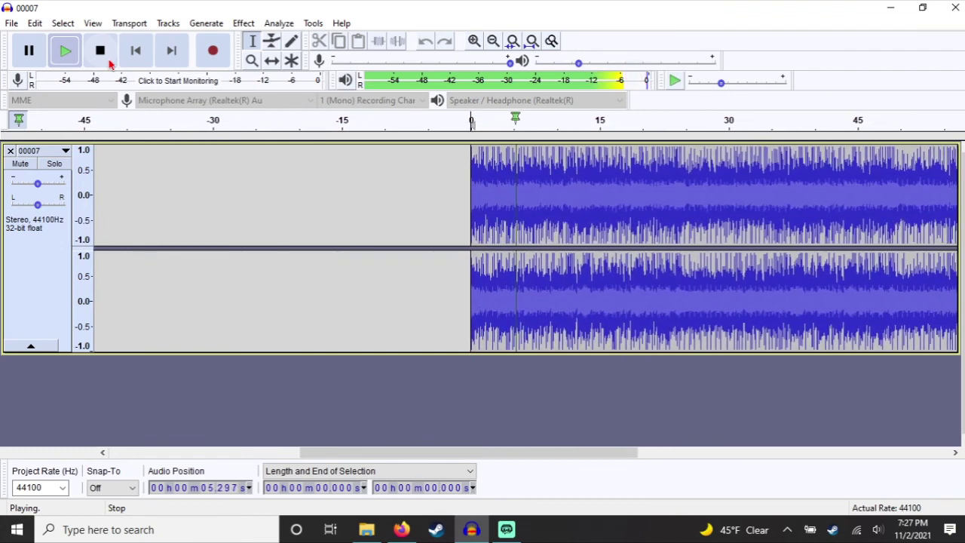
left_click(113, 63)
left_click(377, 241)
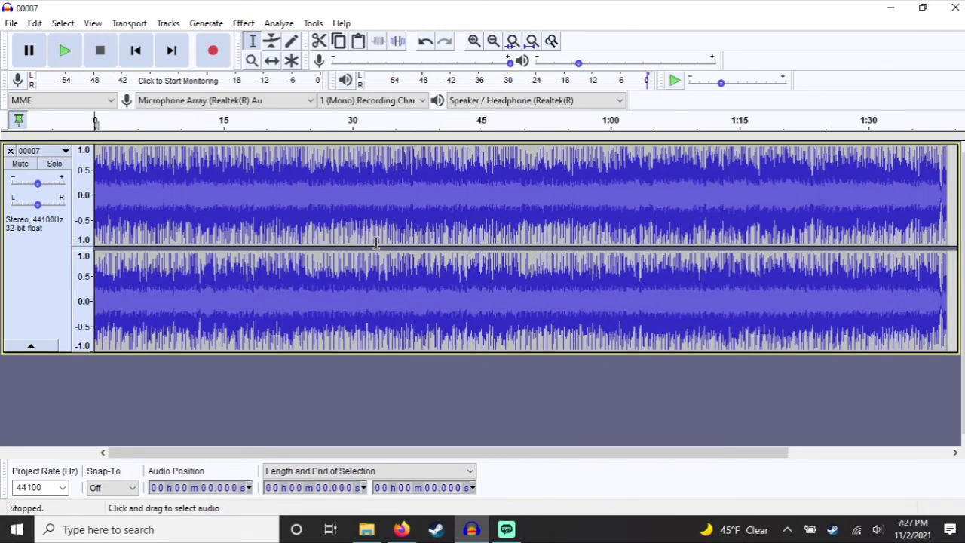
Remove the 00007 track and close Audacity without saving.
left_click(10, 151)
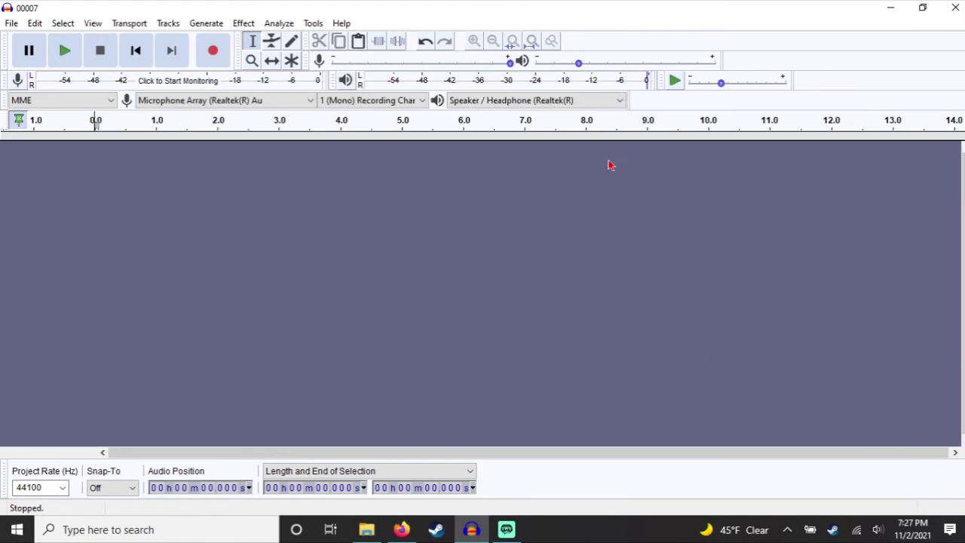
key("ctrl+w")
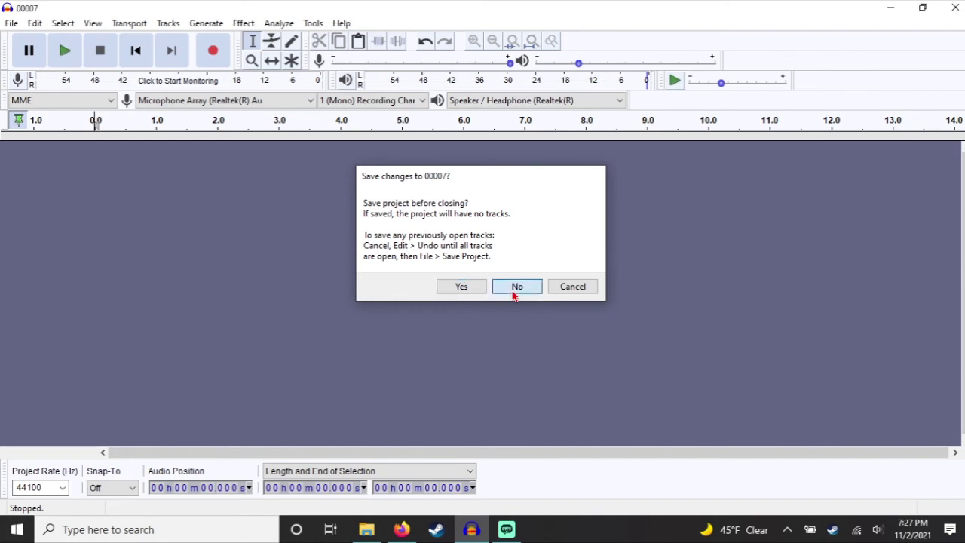
left_click(514, 288)
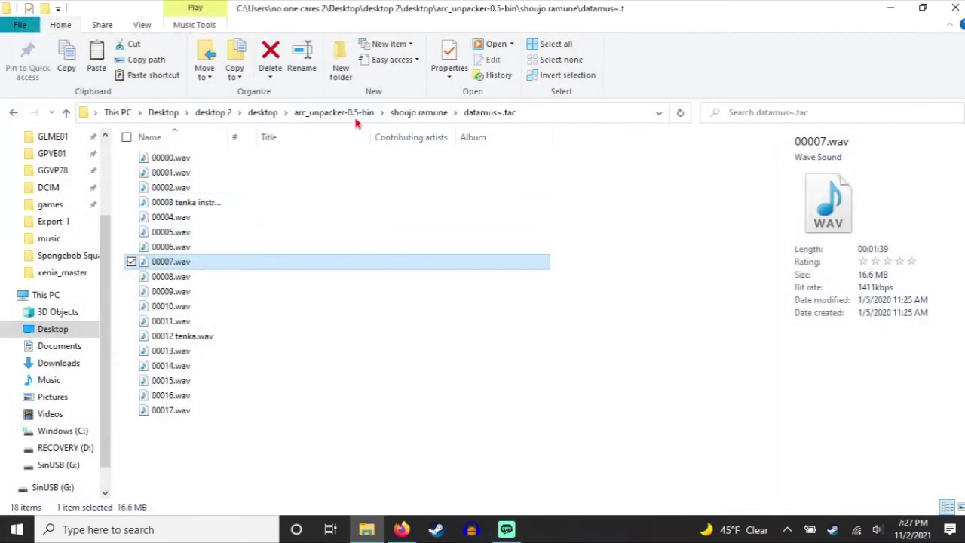
Return to arc_unpacker-0.5-bin, launch arc_unpacker.exe, then clear the selection.
left_click(355, 114)
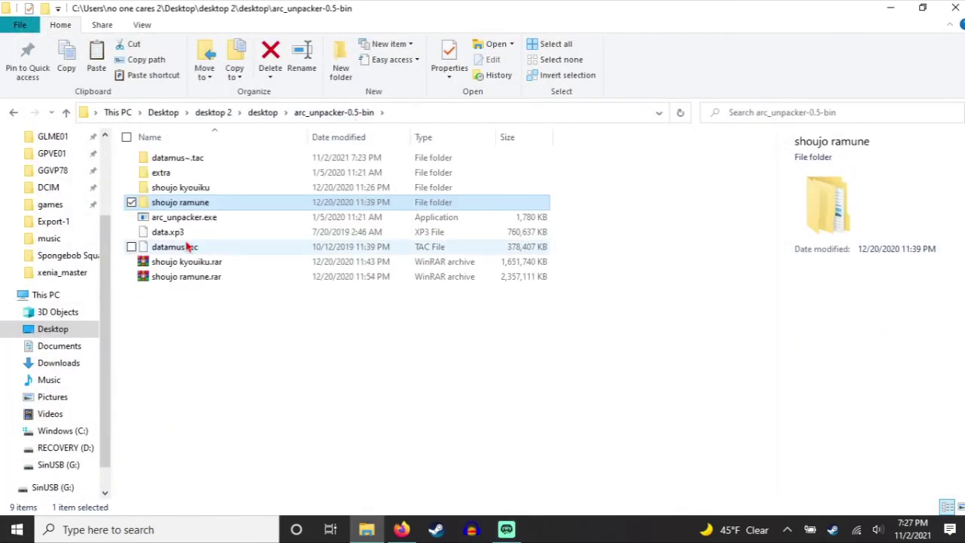
left_click(164, 219)
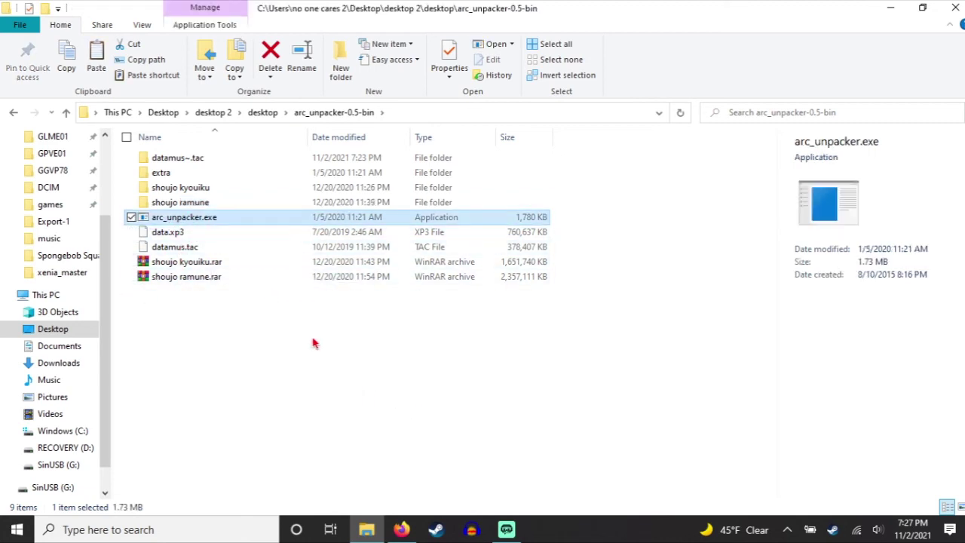
double_click(172, 219)
right_click(129, 222)
left_click(296, 344)
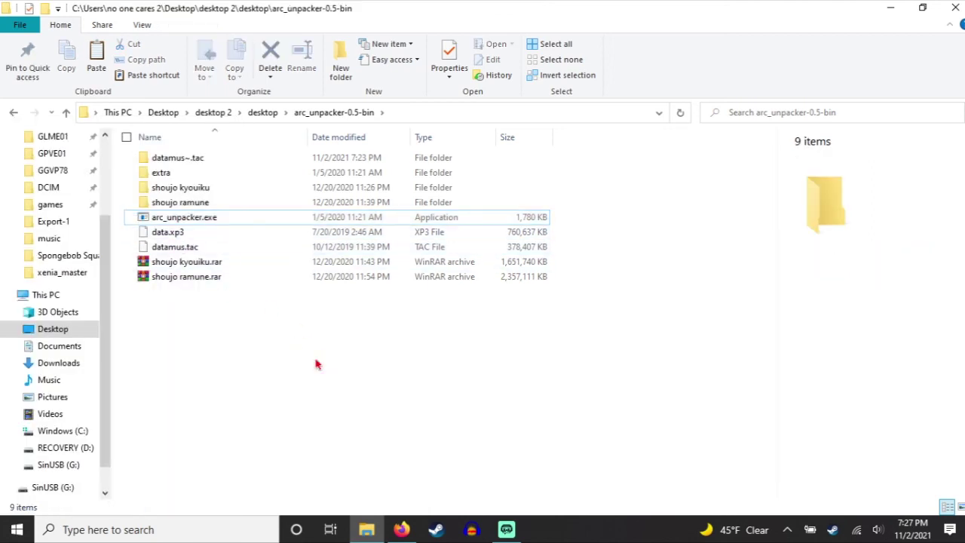